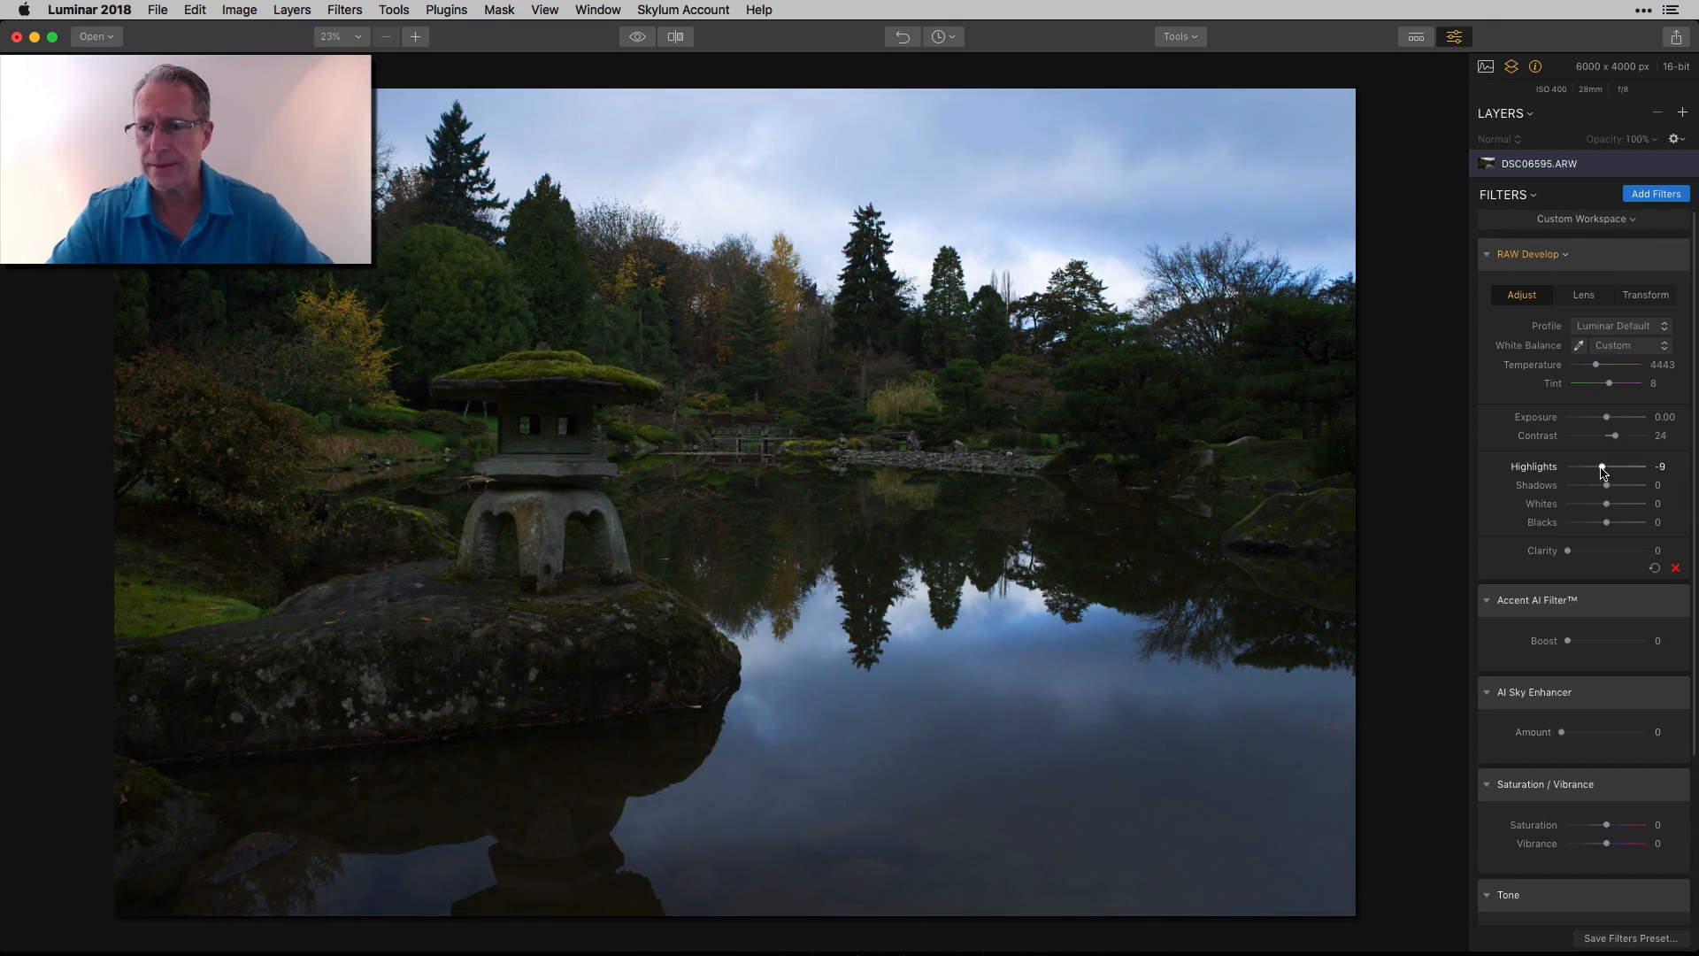
Set RAW Develop Clarity to 23, Accent AI Filter Boost to 19 and AI Sky Enhancer Amount to 32
{"action": "left_click_drag", "start_coordinate": [1567, 550], "coordinate": [1587, 551]}
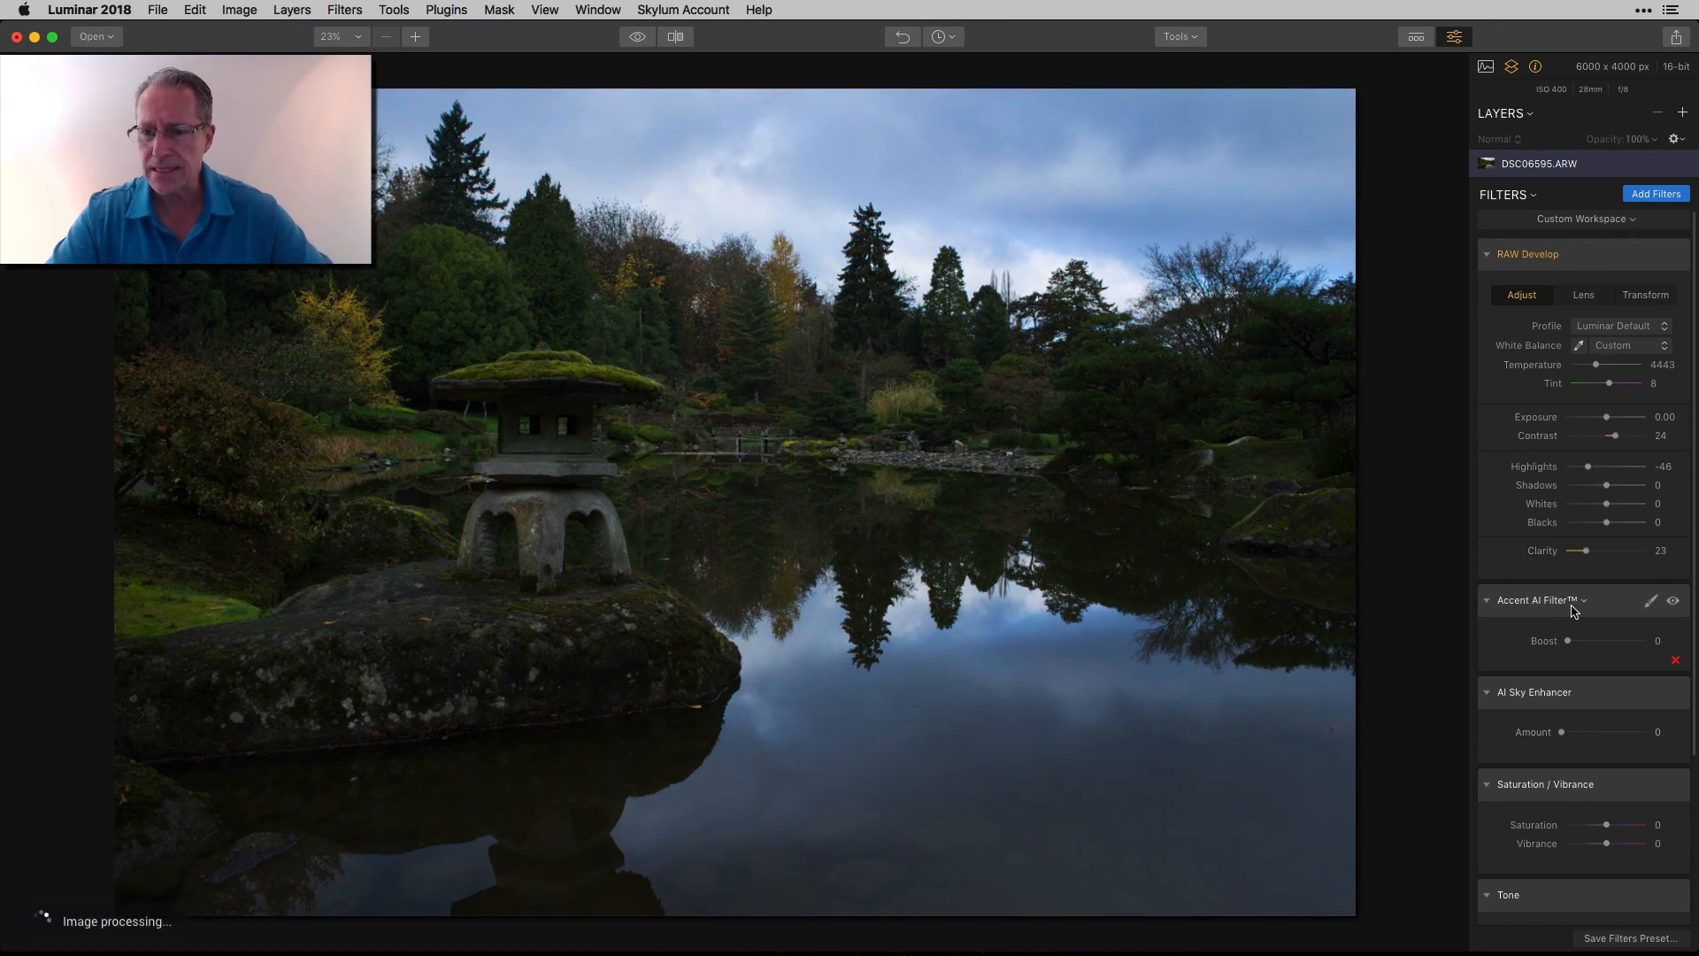
{"action": "left_click_drag", "start_coordinate": [1567, 640], "coordinate": [1590, 672]}
{"action": "scroll", "coordinate": [1582, 647], "scroll_direction": "down", "scroll_amount": 2}
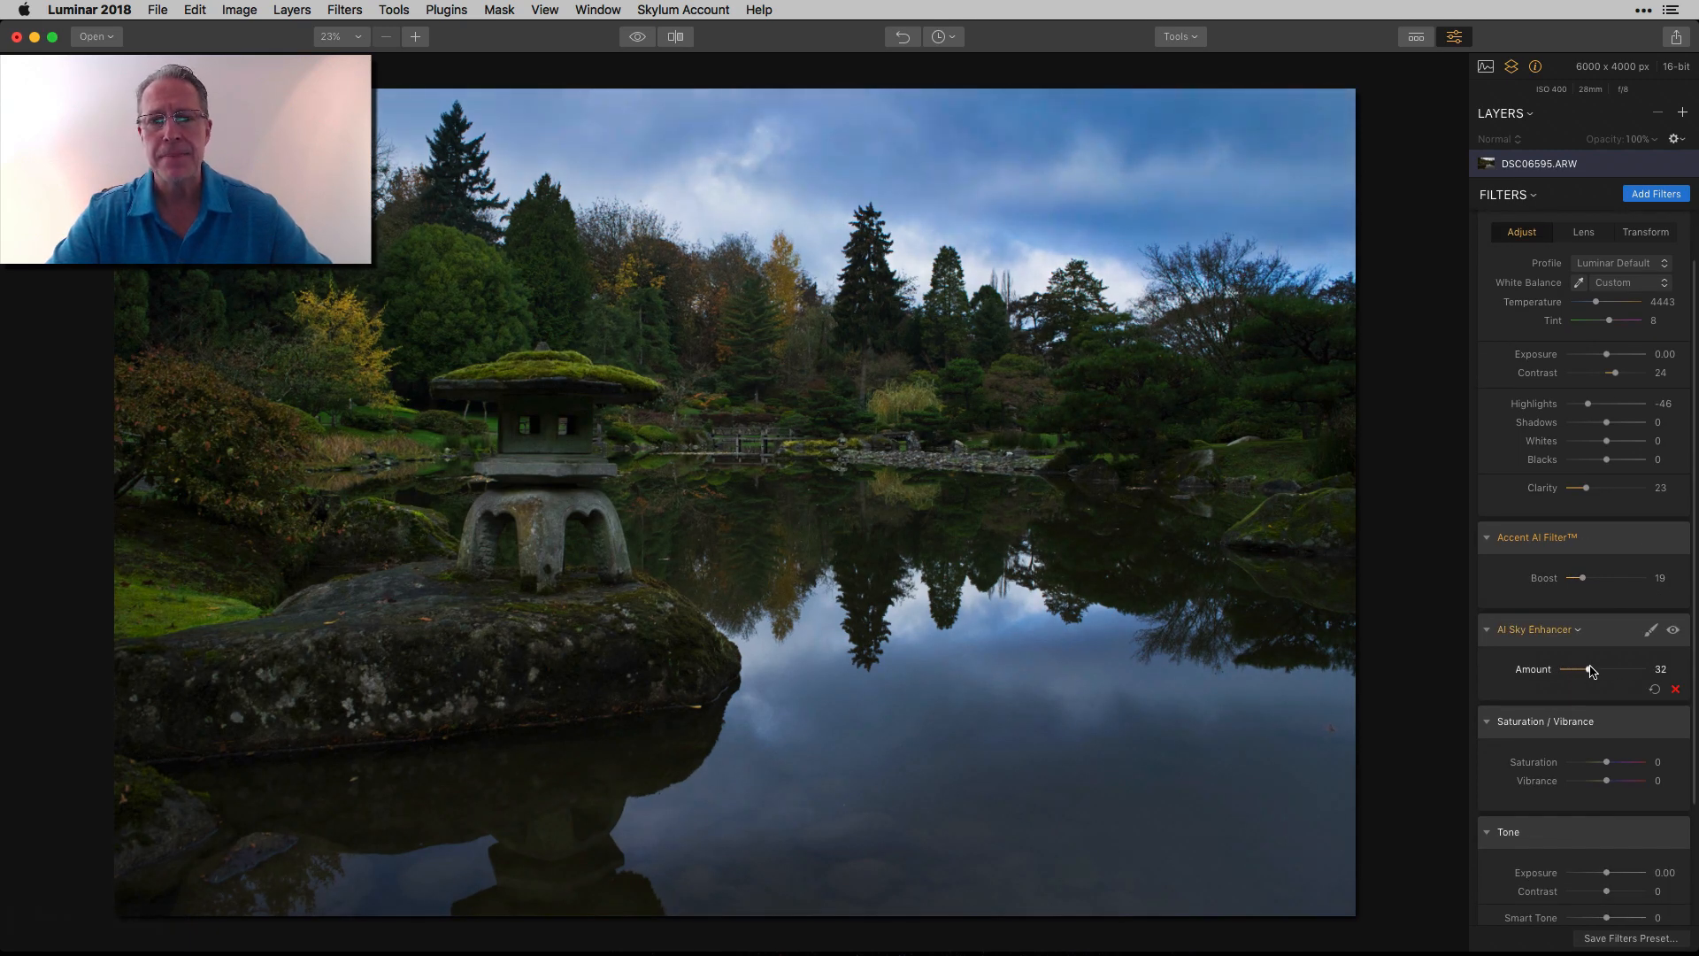
Set Vibrance to 31 and Saturation to 5, and raise the Tone filter's Smart Tone to 14
{"action": "scroll", "coordinate": [1592, 672], "scroll_direction": "down", "scroll_amount": 4}
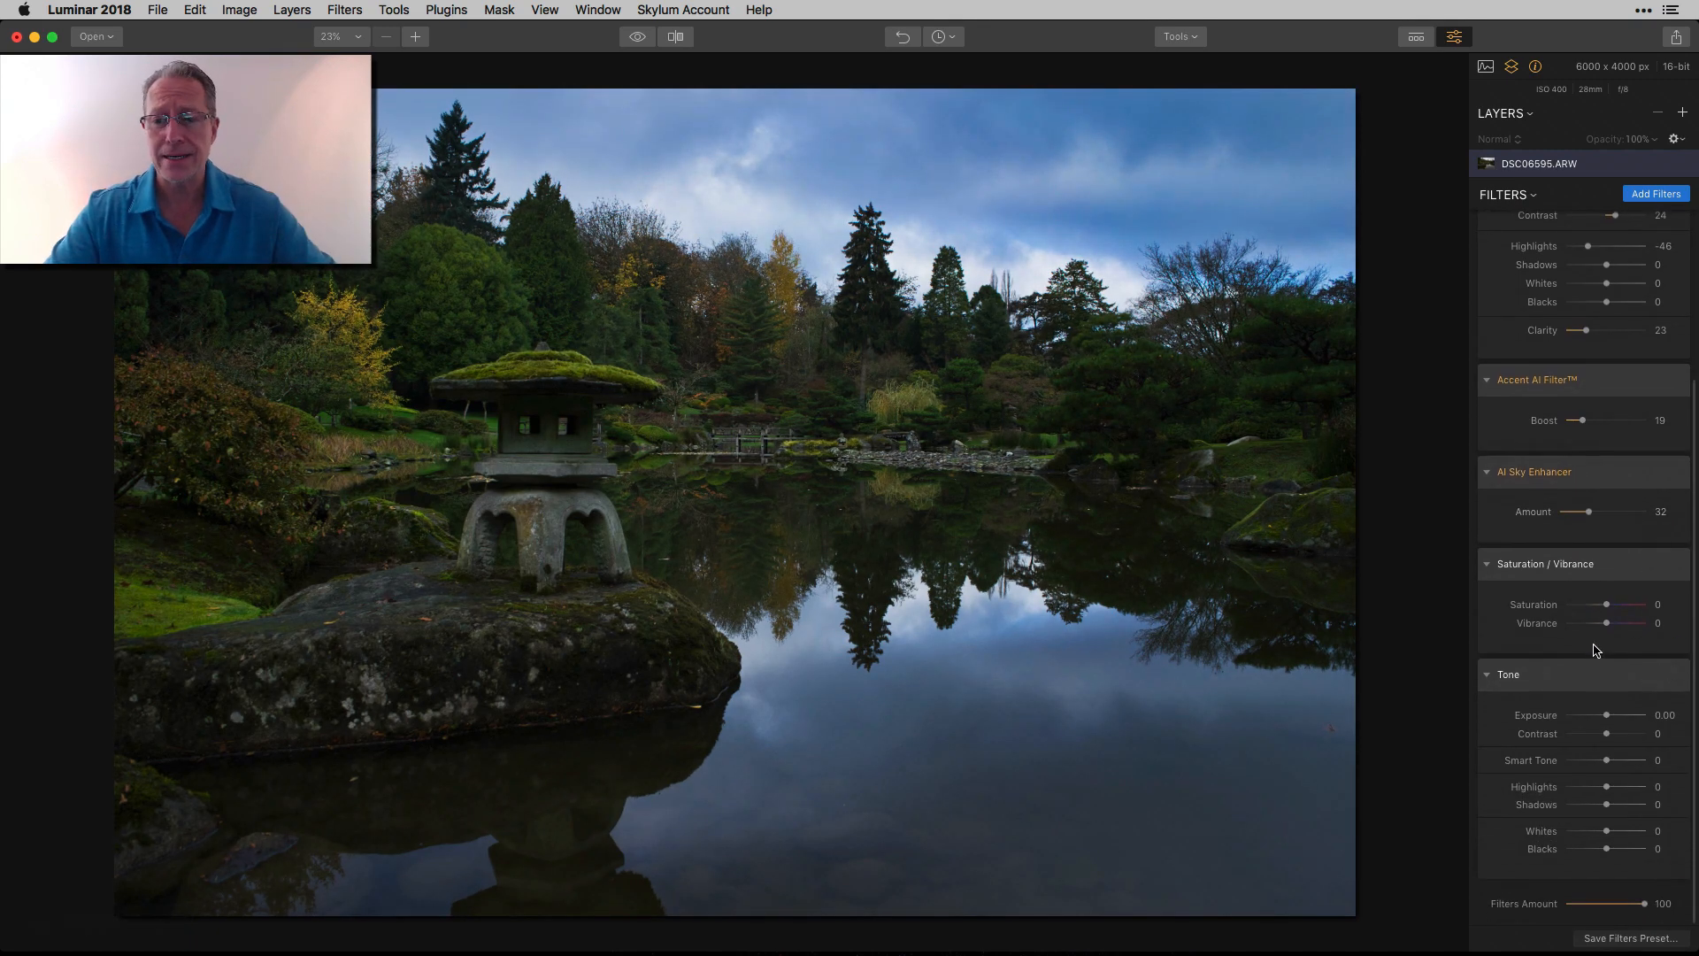
{"action": "left_click_drag", "start_coordinate": [1607, 625], "coordinate": [1609, 606]}
{"action": "left_click_drag", "start_coordinate": [1606, 762], "coordinate": [1613, 761]}
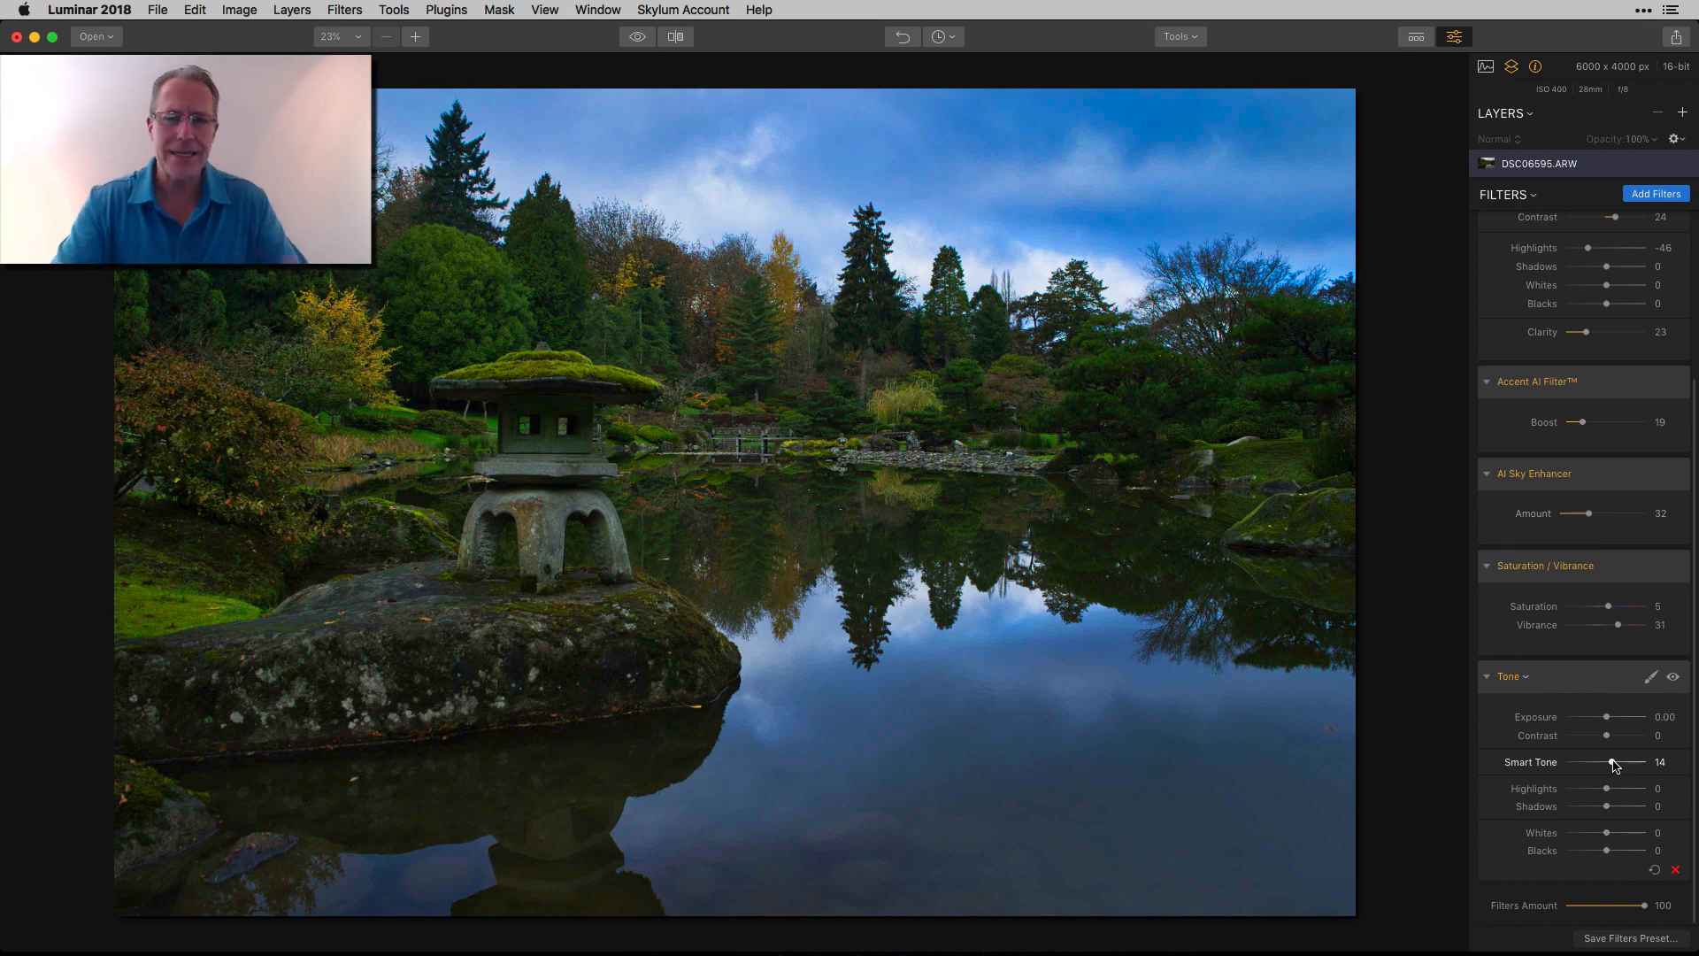
Add an HSL filter and lower its Green saturation to -48
{"action": "left_click", "coordinate": [1655, 194]}
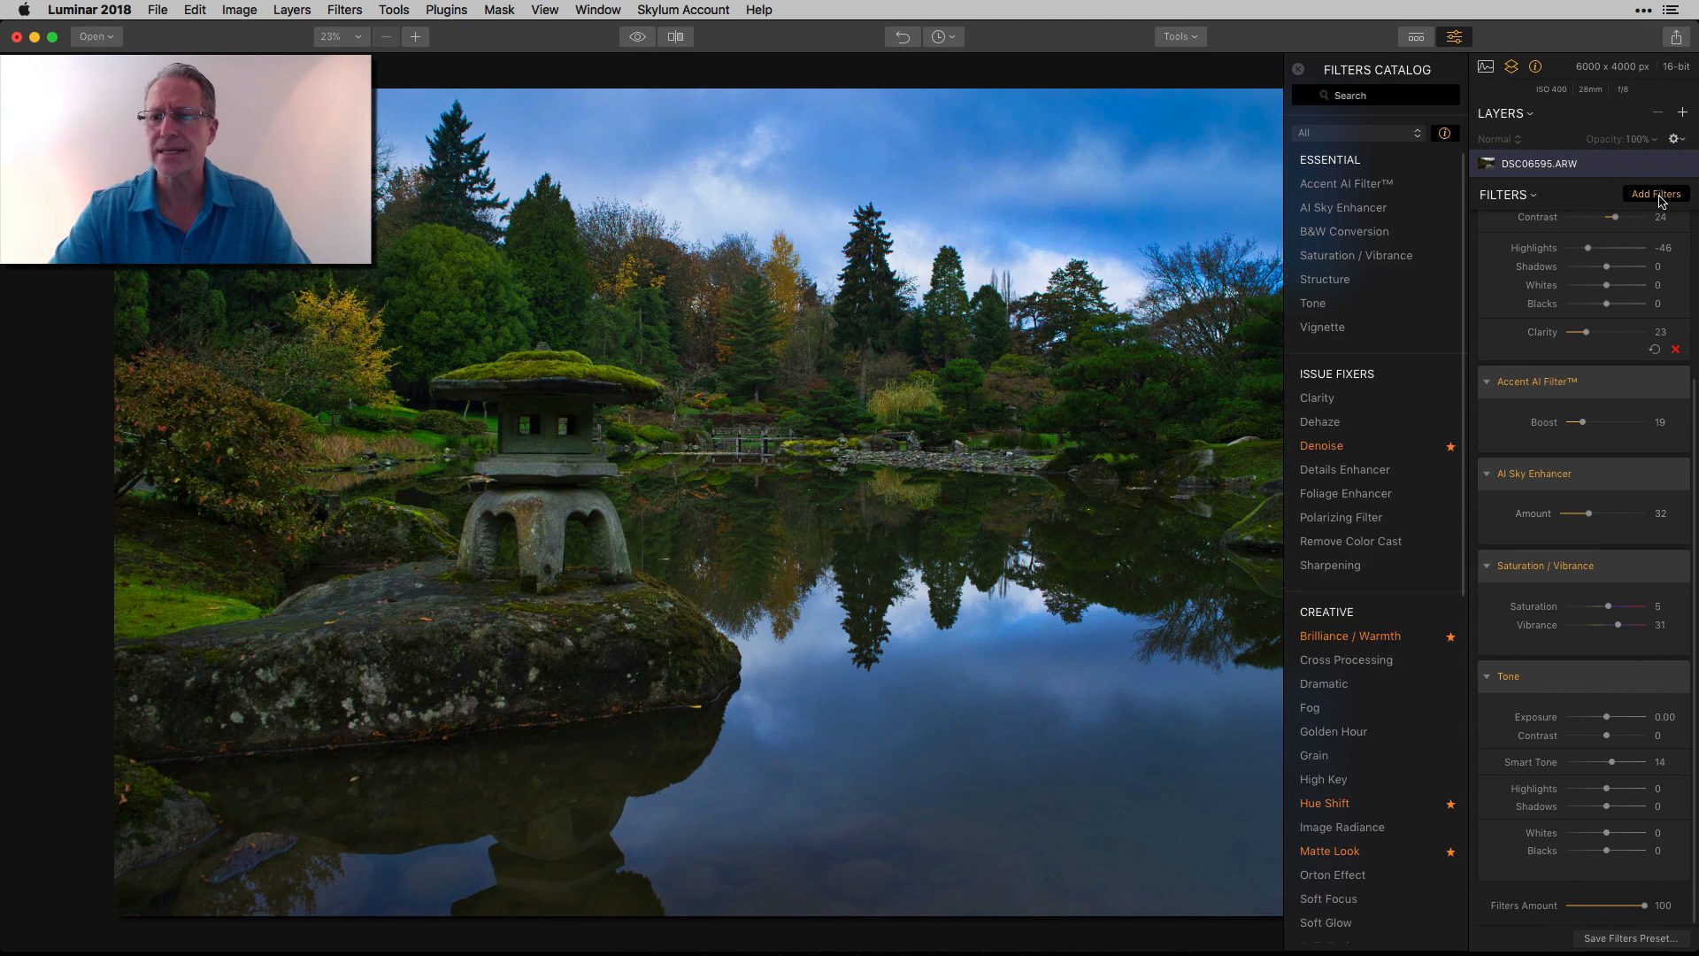
{"action": "scroll", "coordinate": [1421, 619], "scroll_direction": "down", "scroll_amount": 5}
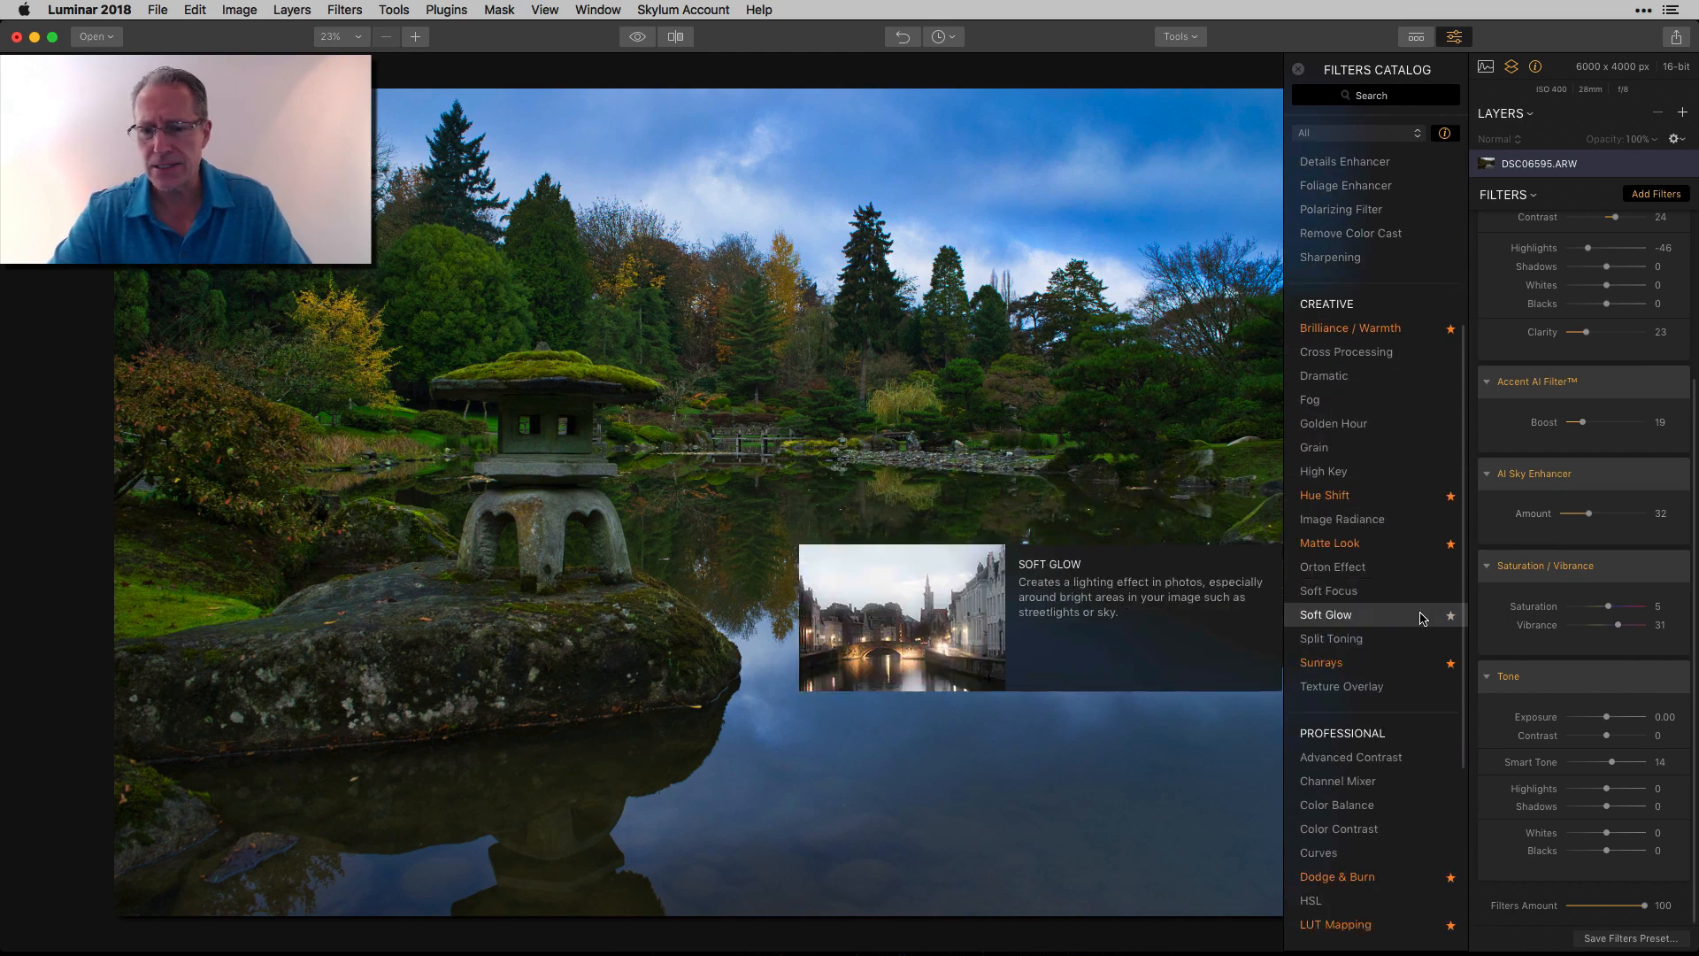
{"action": "left_click", "coordinate": [1363, 775]}
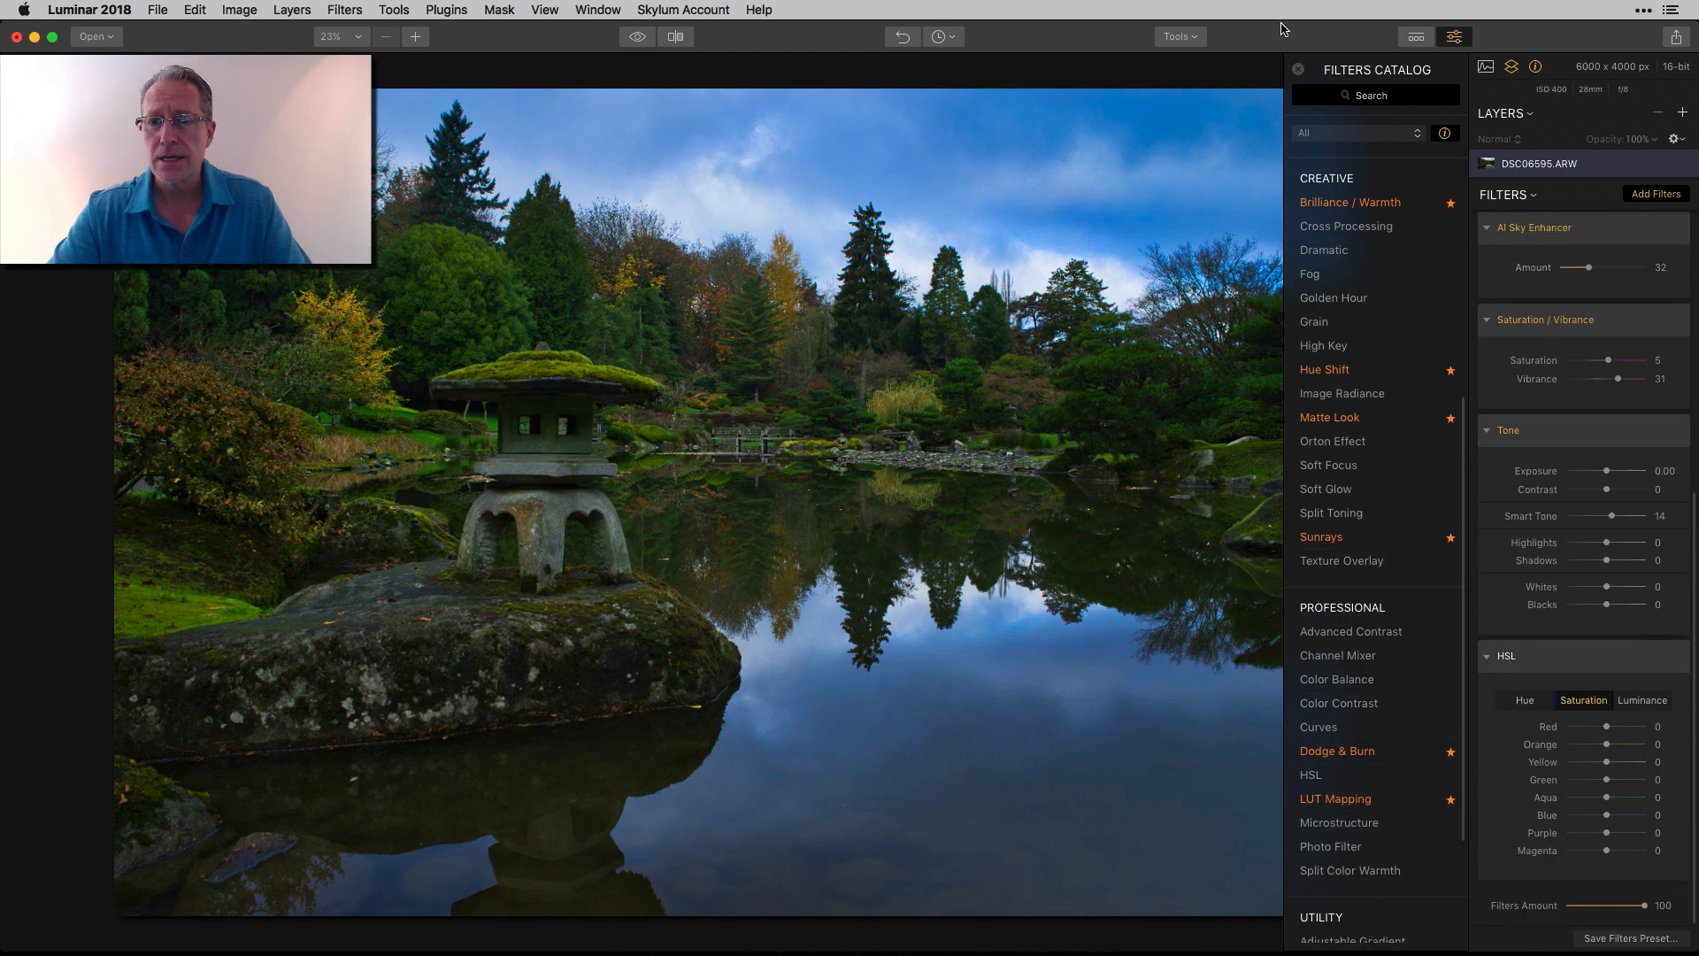
{"action": "left_click", "coordinate": [1299, 70]}
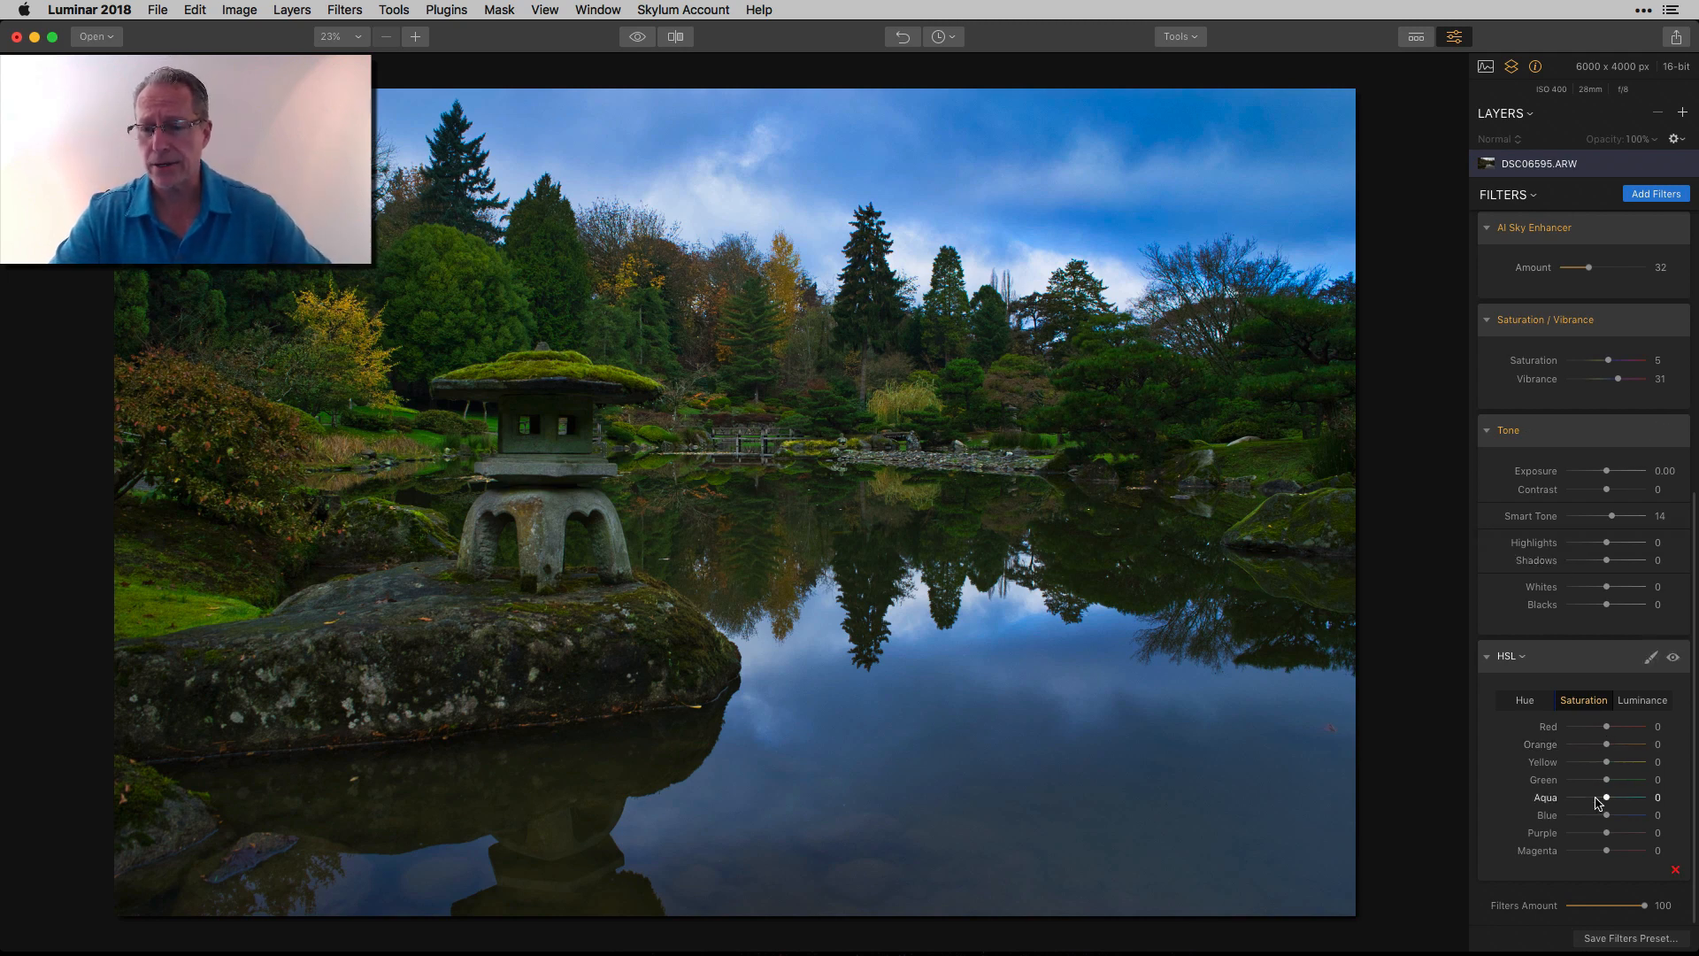
{"action": "left_click_drag", "start_coordinate": [1607, 781], "coordinate": [1586, 779]}
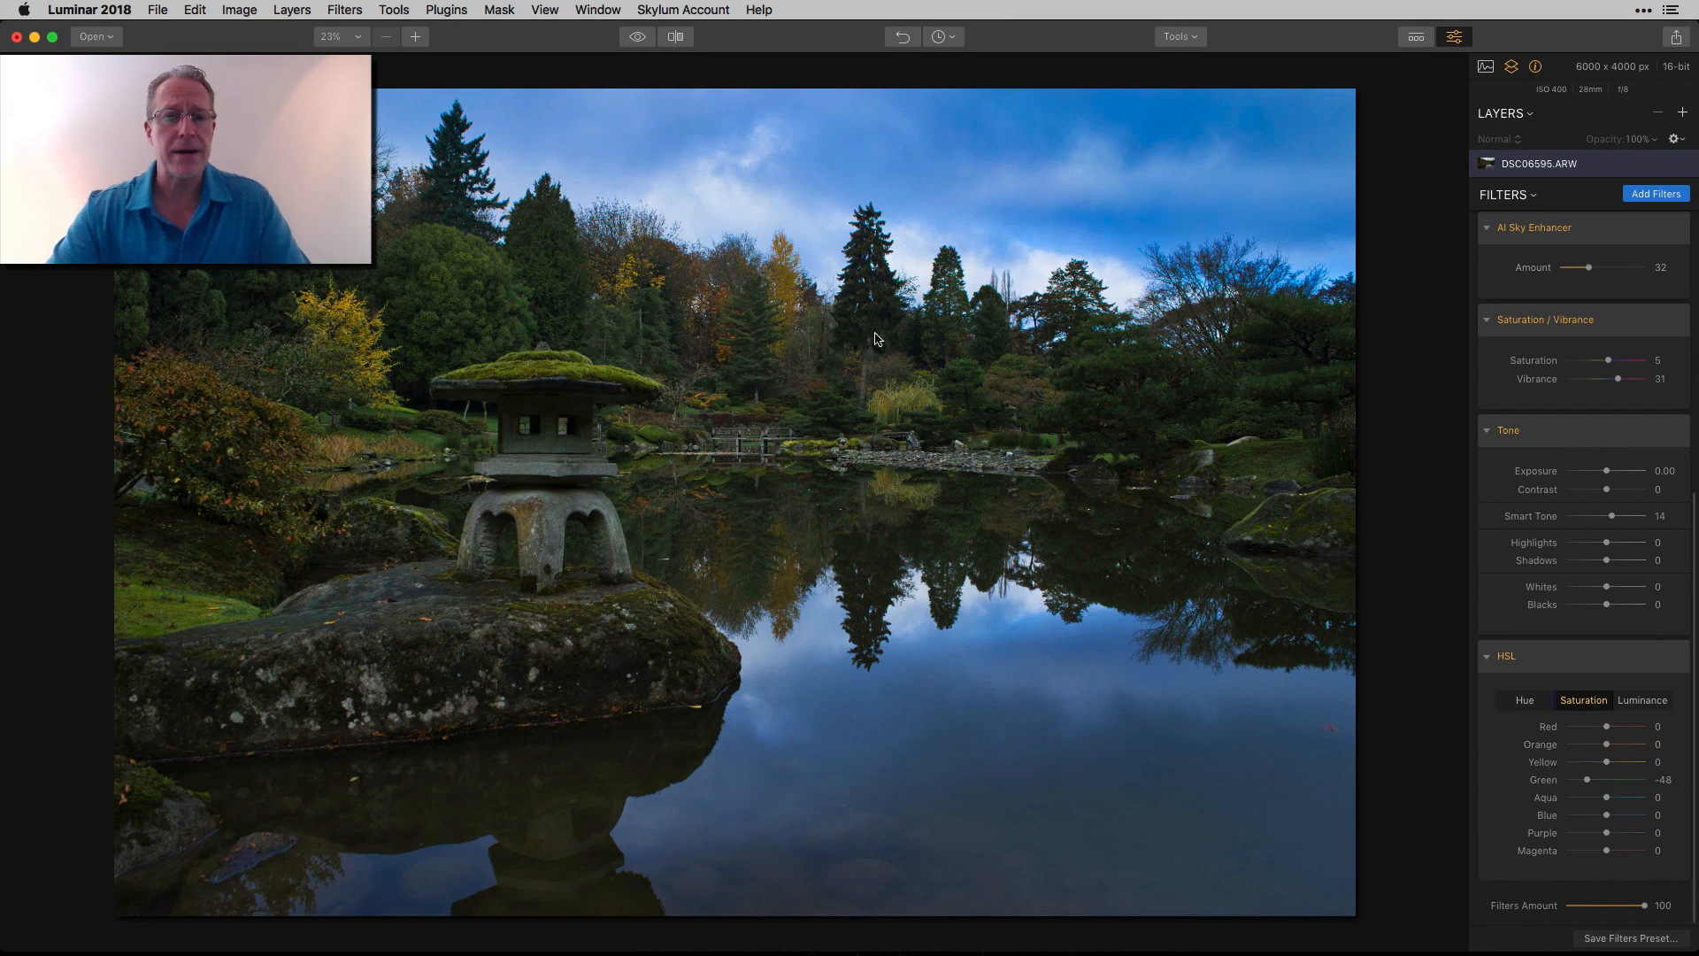
Compare the edit with the original photo and lower the HSL Blue saturation to -27
{"action": "left_click", "coordinate": [638, 39]}
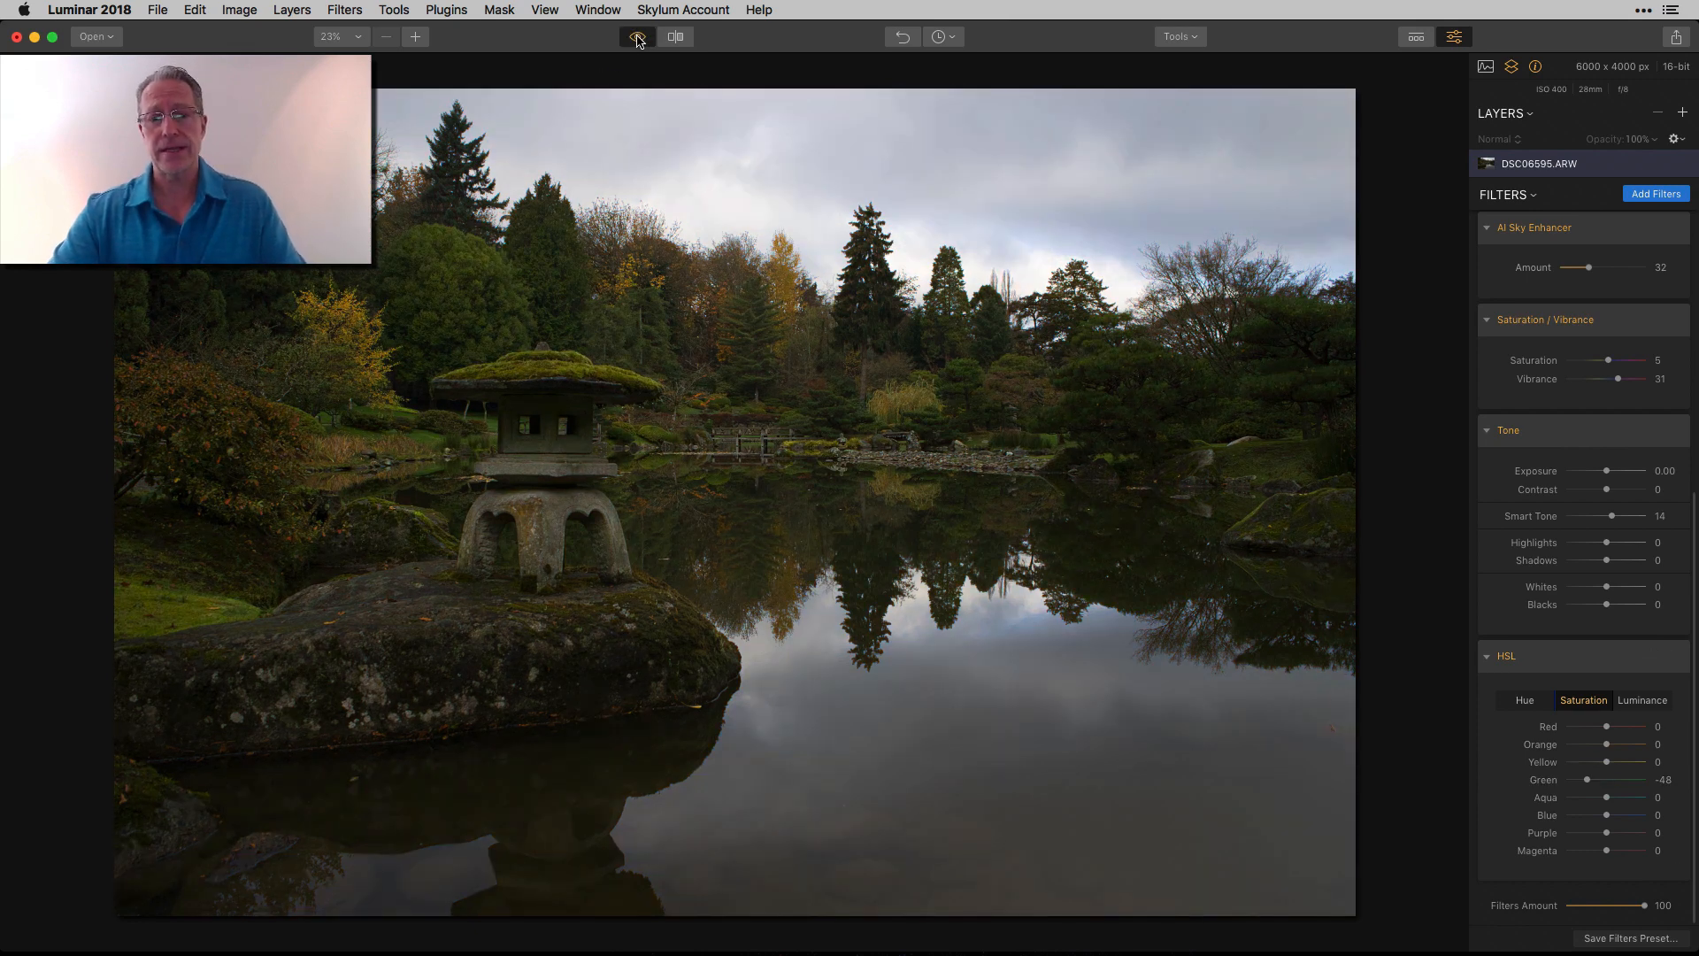
{"action": "left_click", "coordinate": [638, 39]}
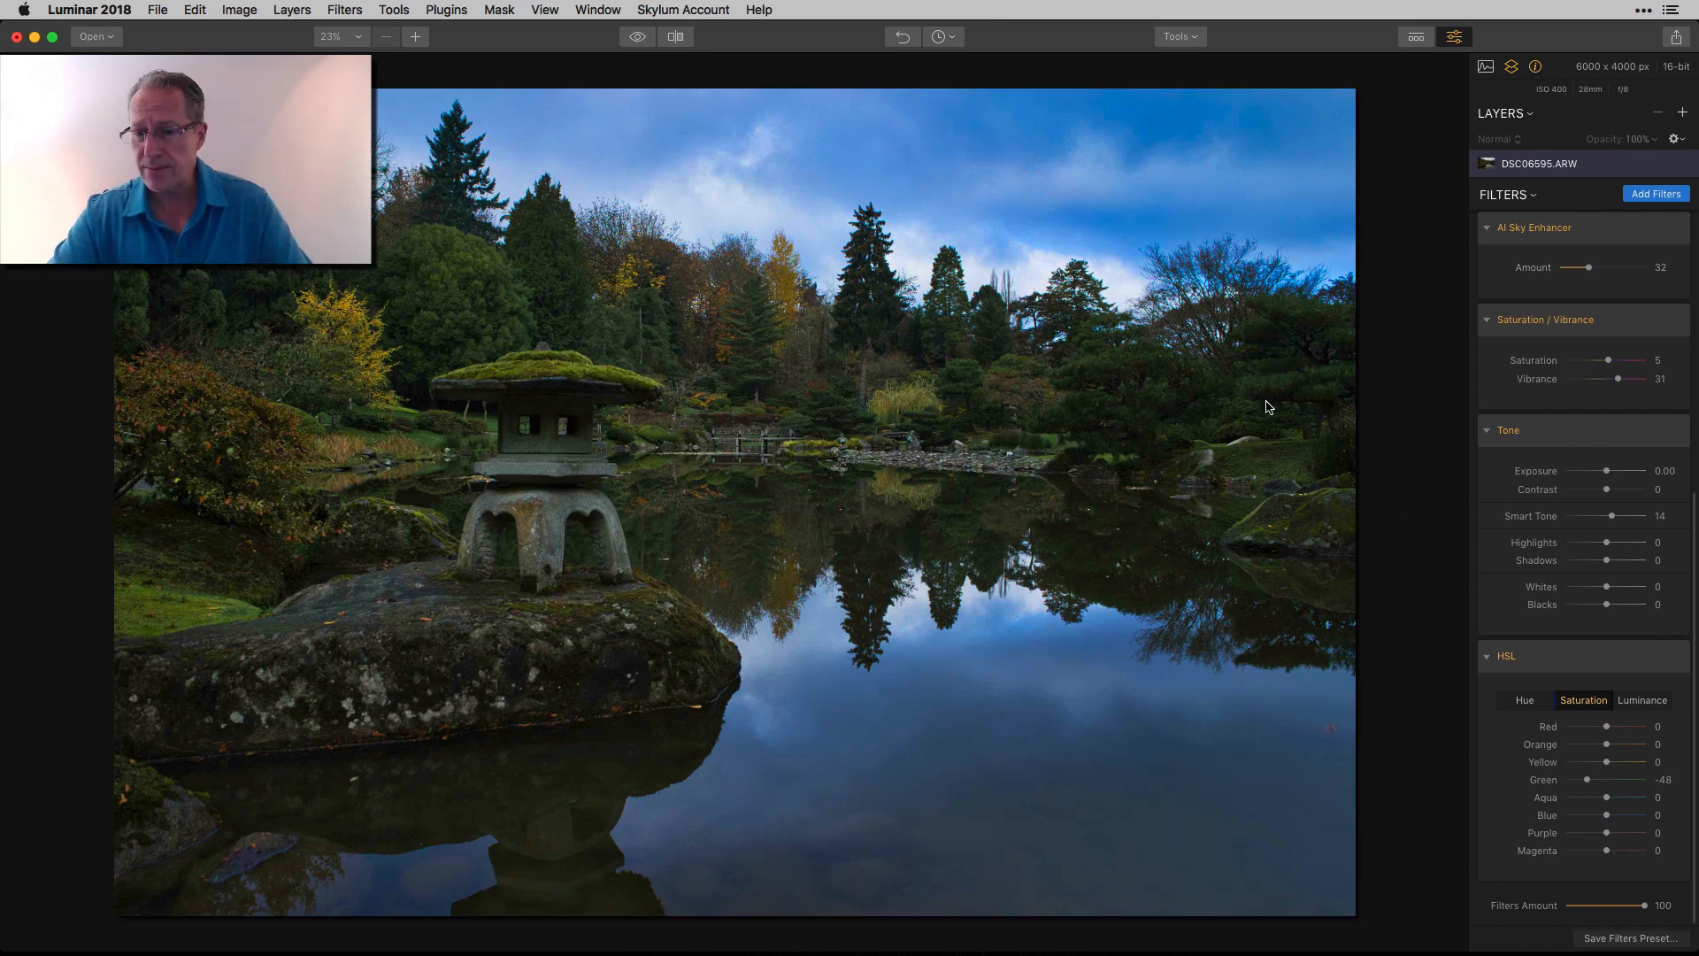
{"action": "left_click_drag", "start_coordinate": [1607, 815], "coordinate": [1594, 815]}
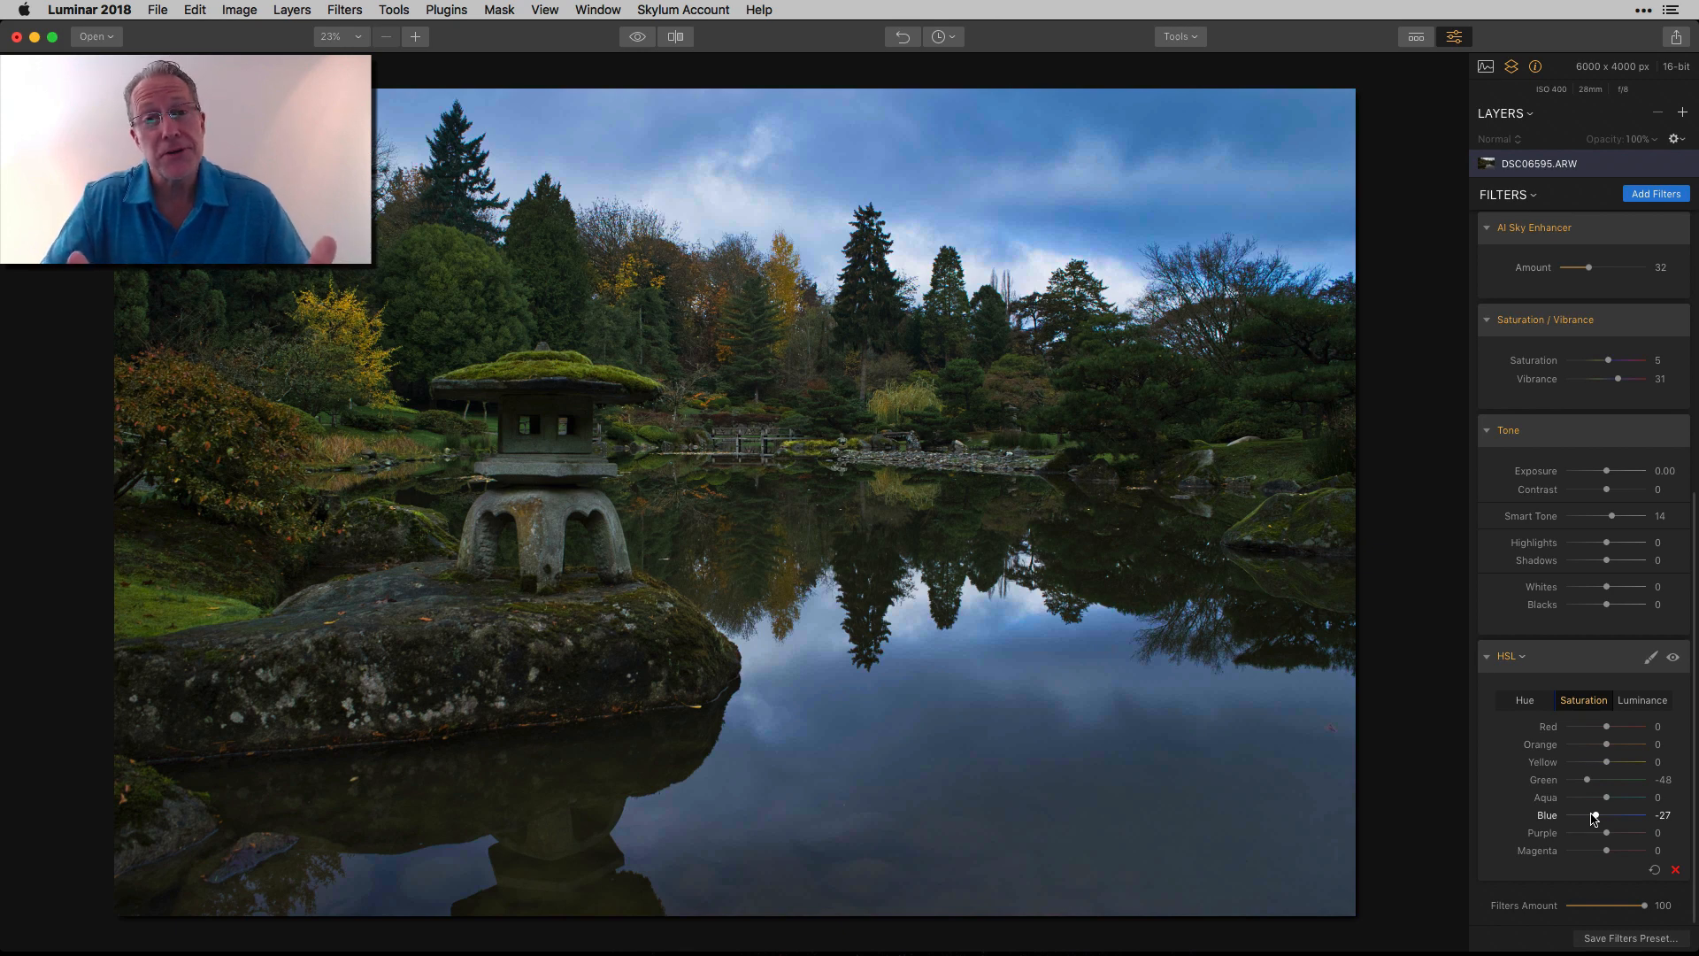
Close the current image, restore the minimized DSC06595v2.lmnr project and display its layers and filters
{"action": "left_click", "coordinate": [16, 36]}
{"action": "left_click", "coordinate": [809, 145]}
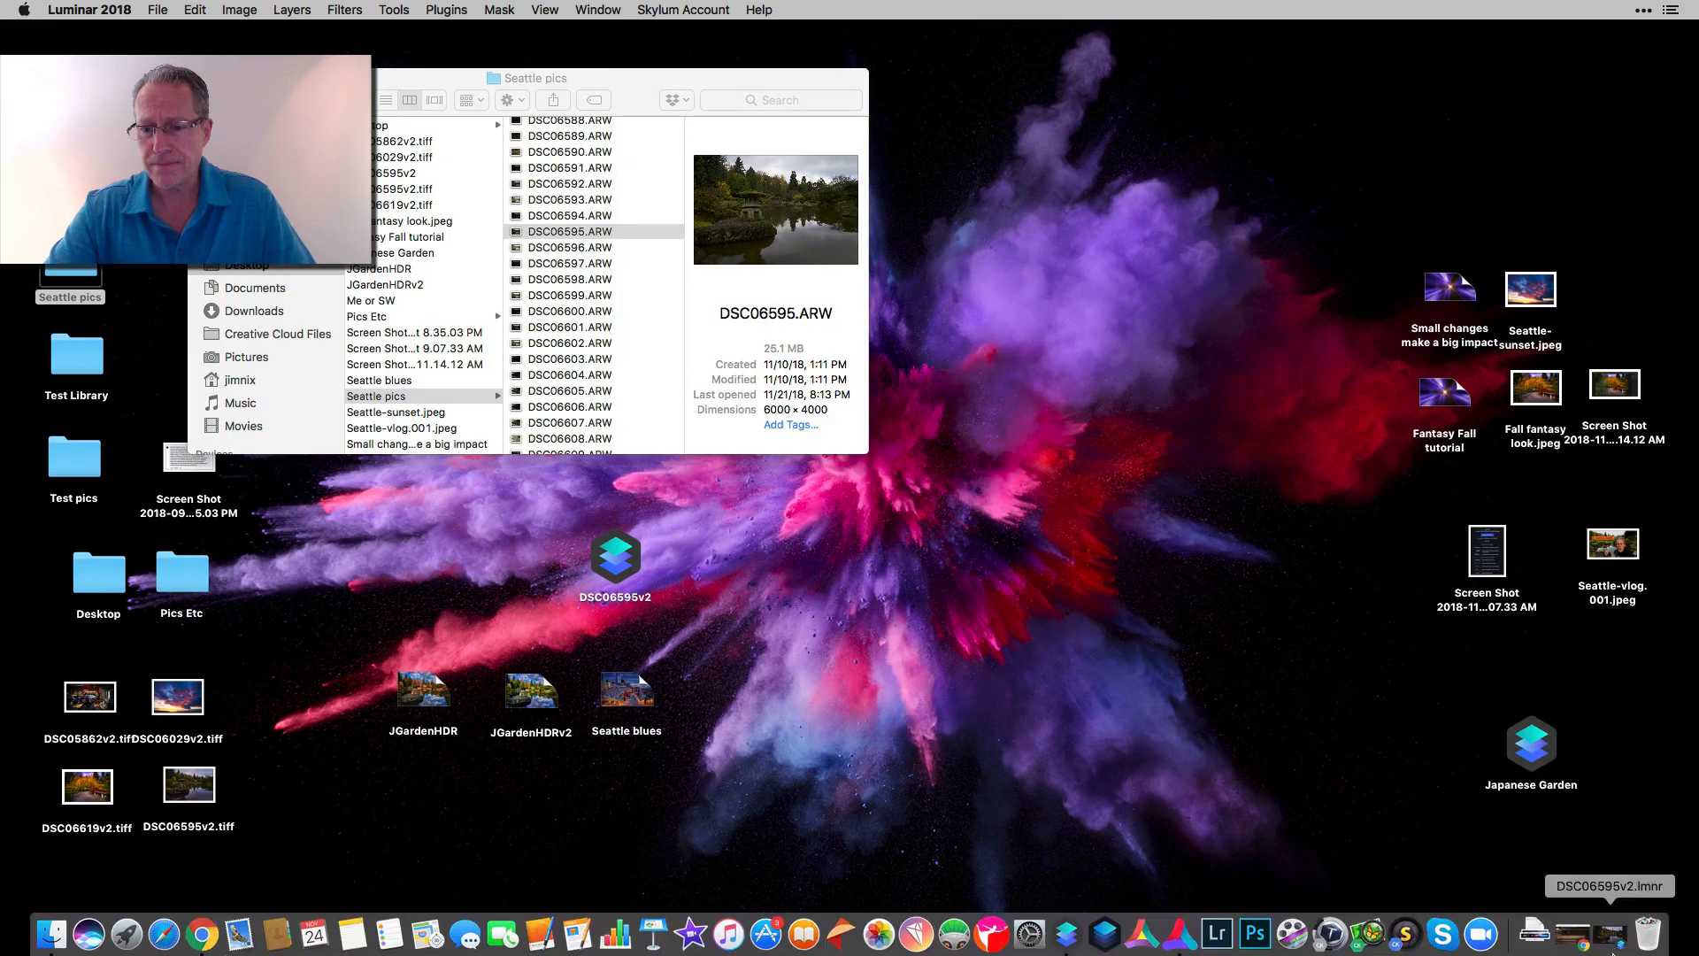
{"action": "left_click", "coordinate": [1611, 940]}
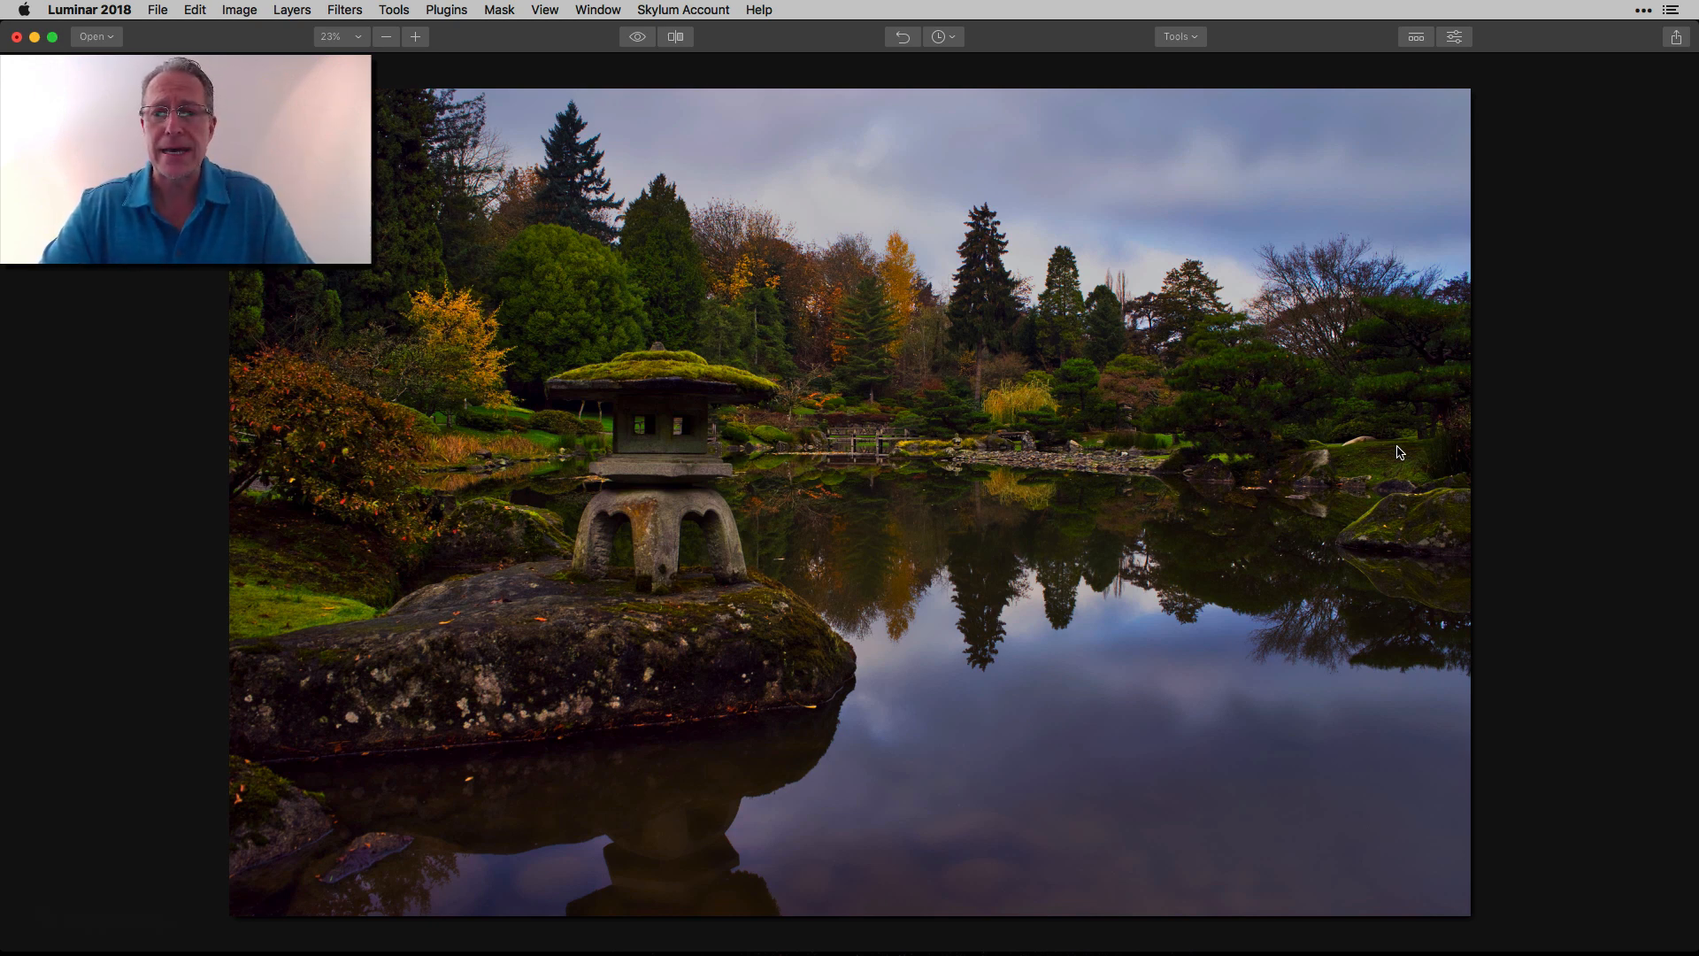
{"action": "left_click", "coordinate": [1454, 36]}
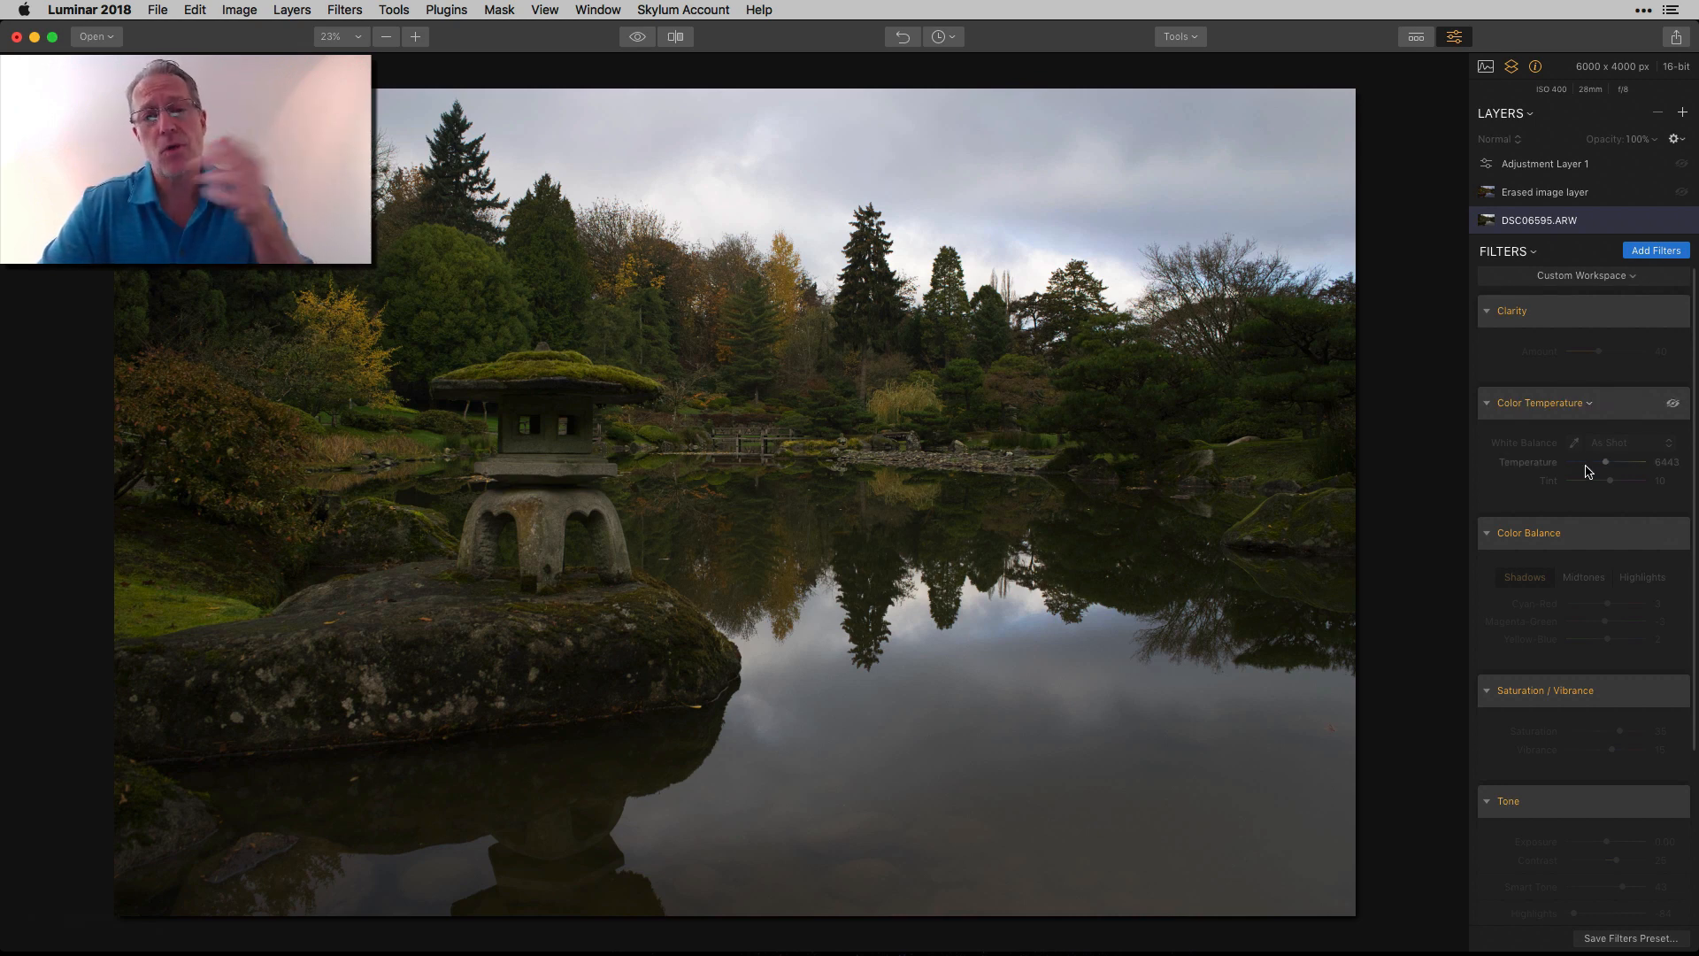
Turn on the Clarity, Color Temperature and Color Balance filters of the DSC06595.ARW layer
{"action": "left_click", "coordinate": [1673, 313]}
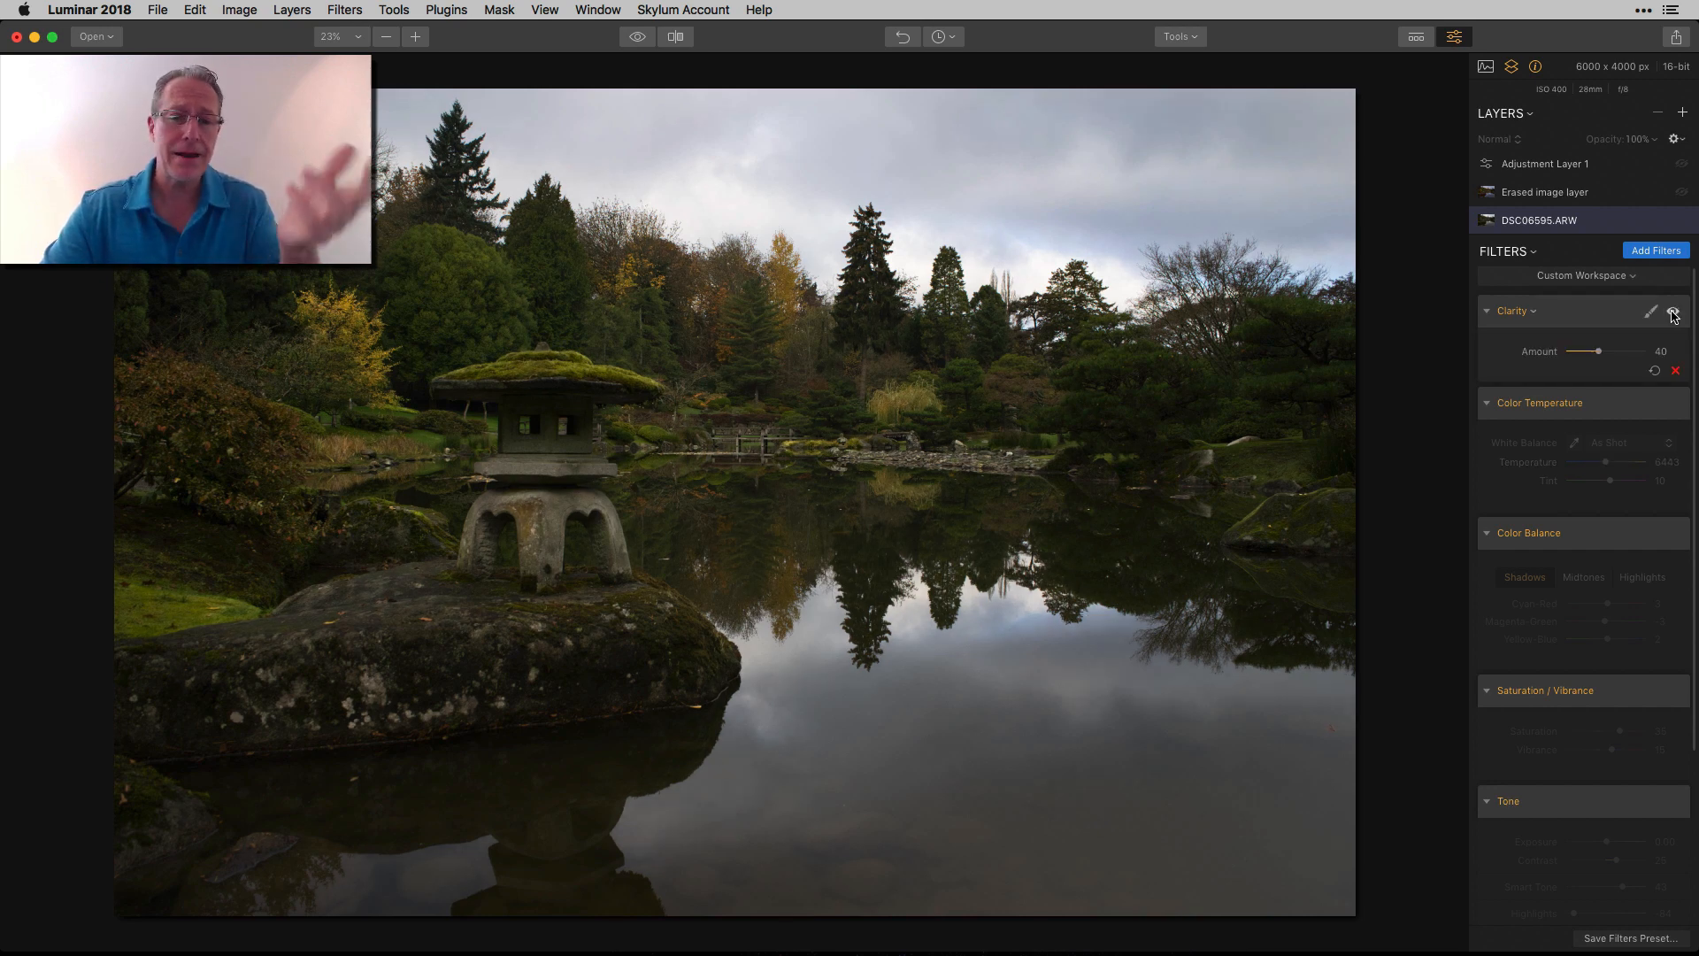
{"action": "left_click", "coordinate": [1674, 405]}
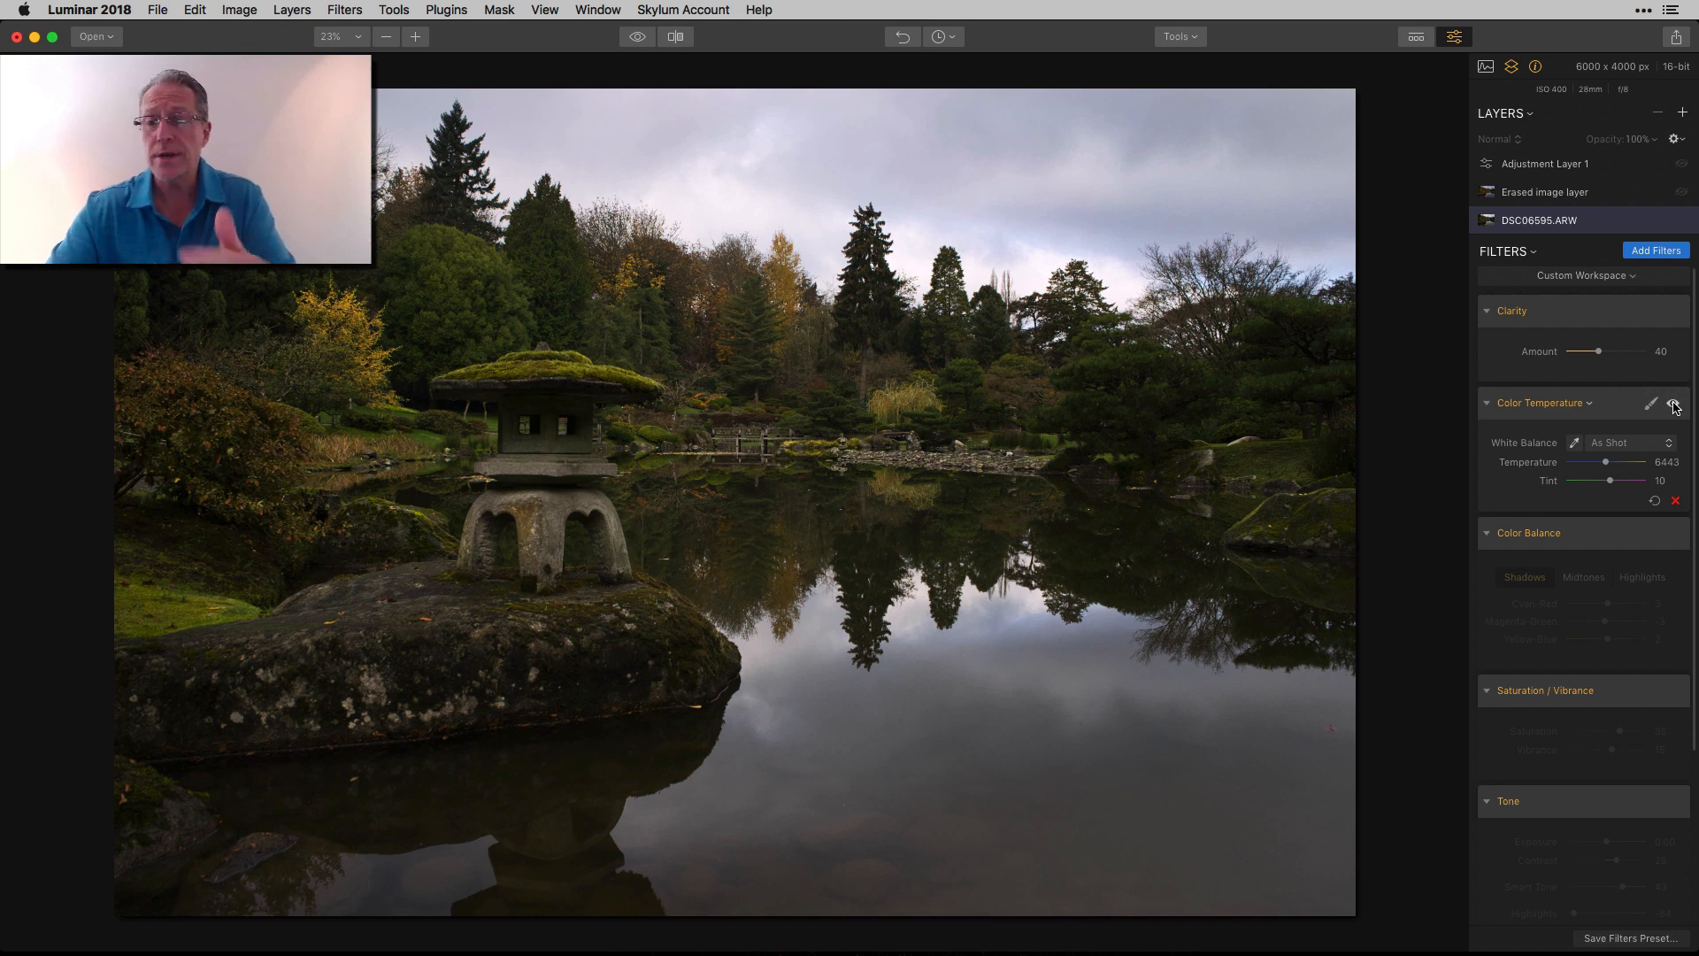
{"action": "left_click", "coordinate": [1673, 533]}
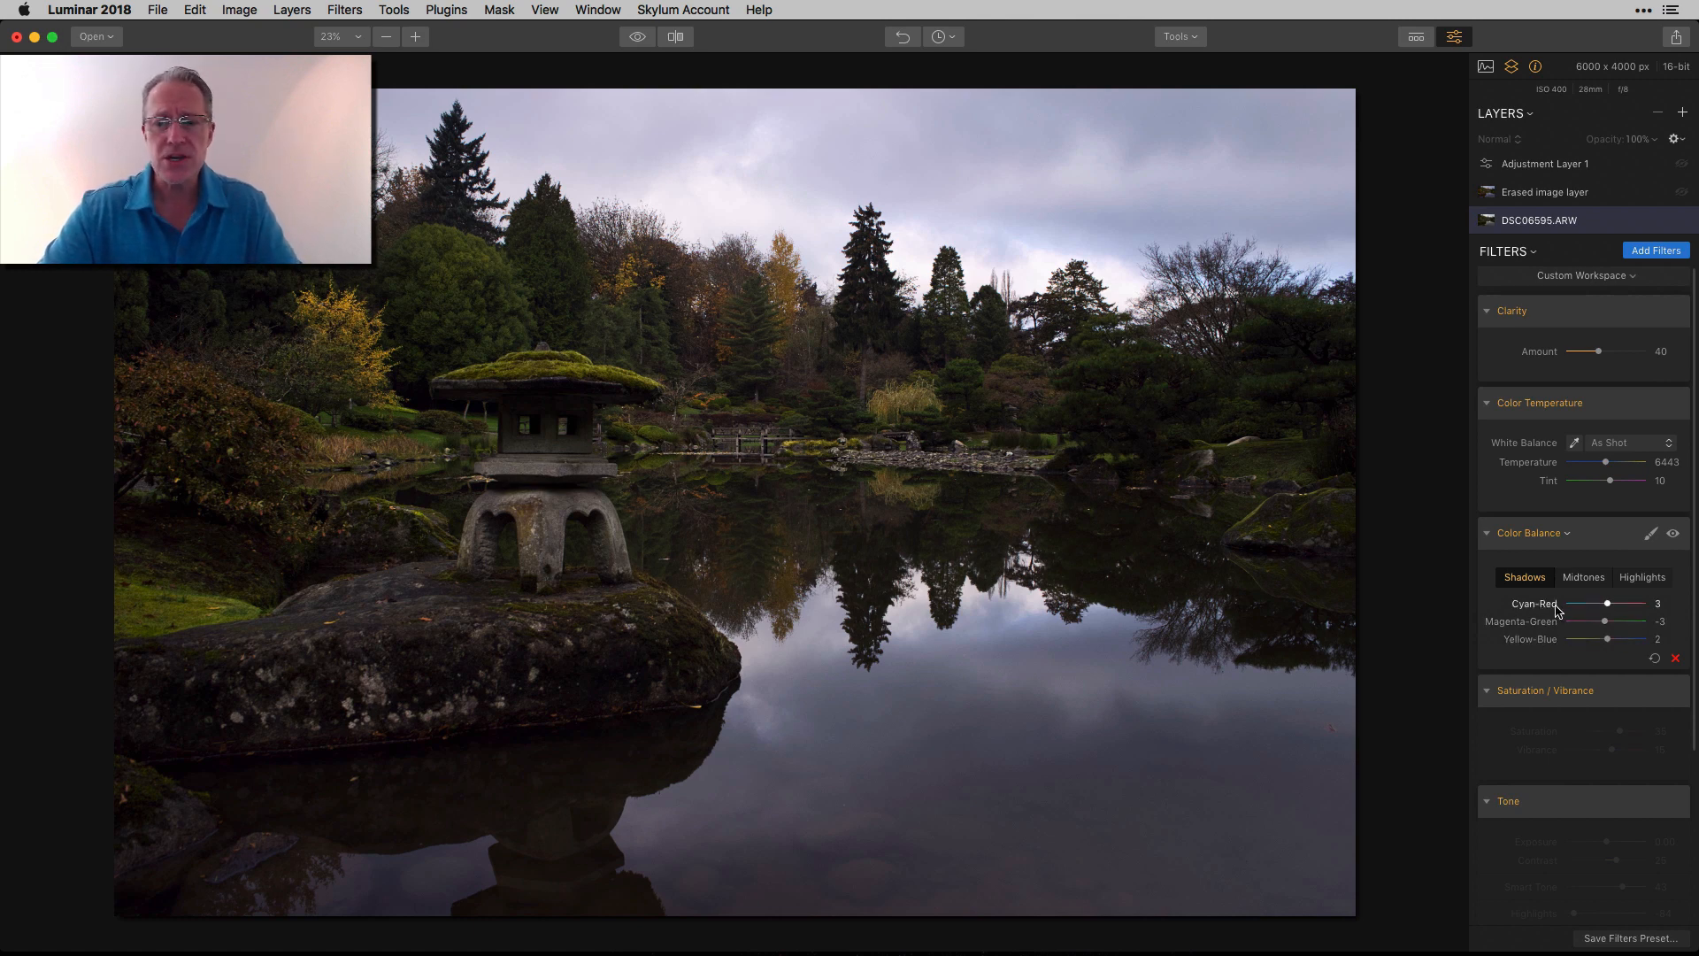
Review the Color Balance settings for Midtones and Highlights and compare the image with the filter off and on
{"action": "left_click", "coordinate": [1587, 577]}
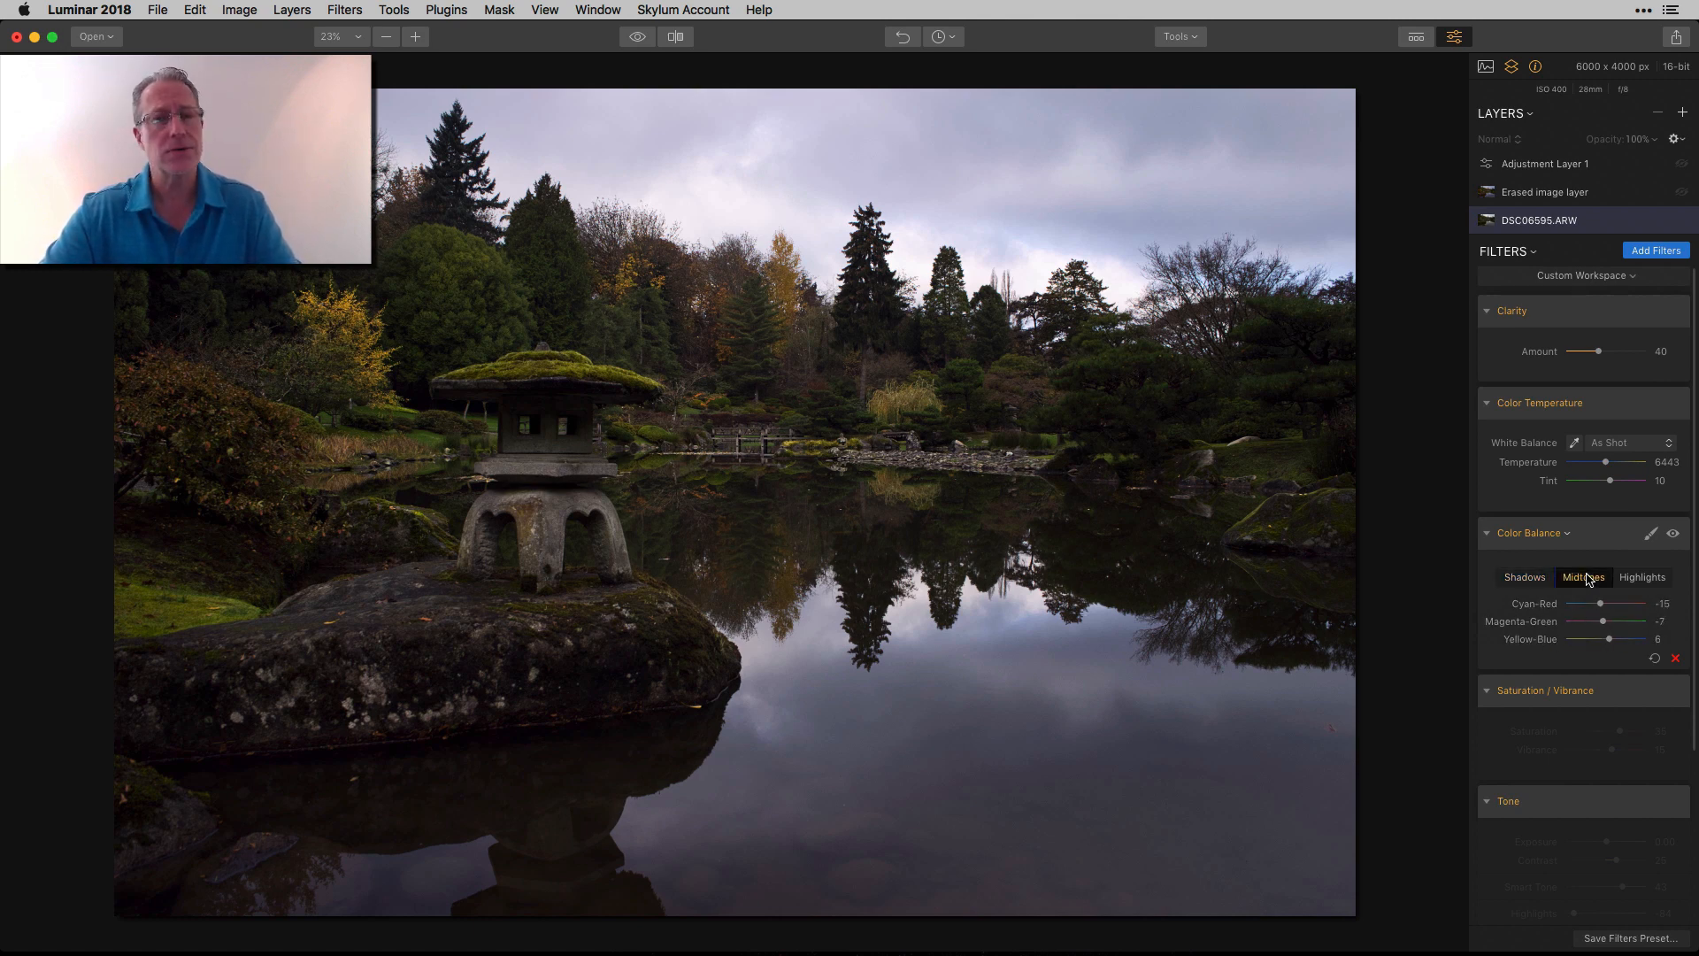
{"action": "left_click", "coordinate": [1633, 579]}
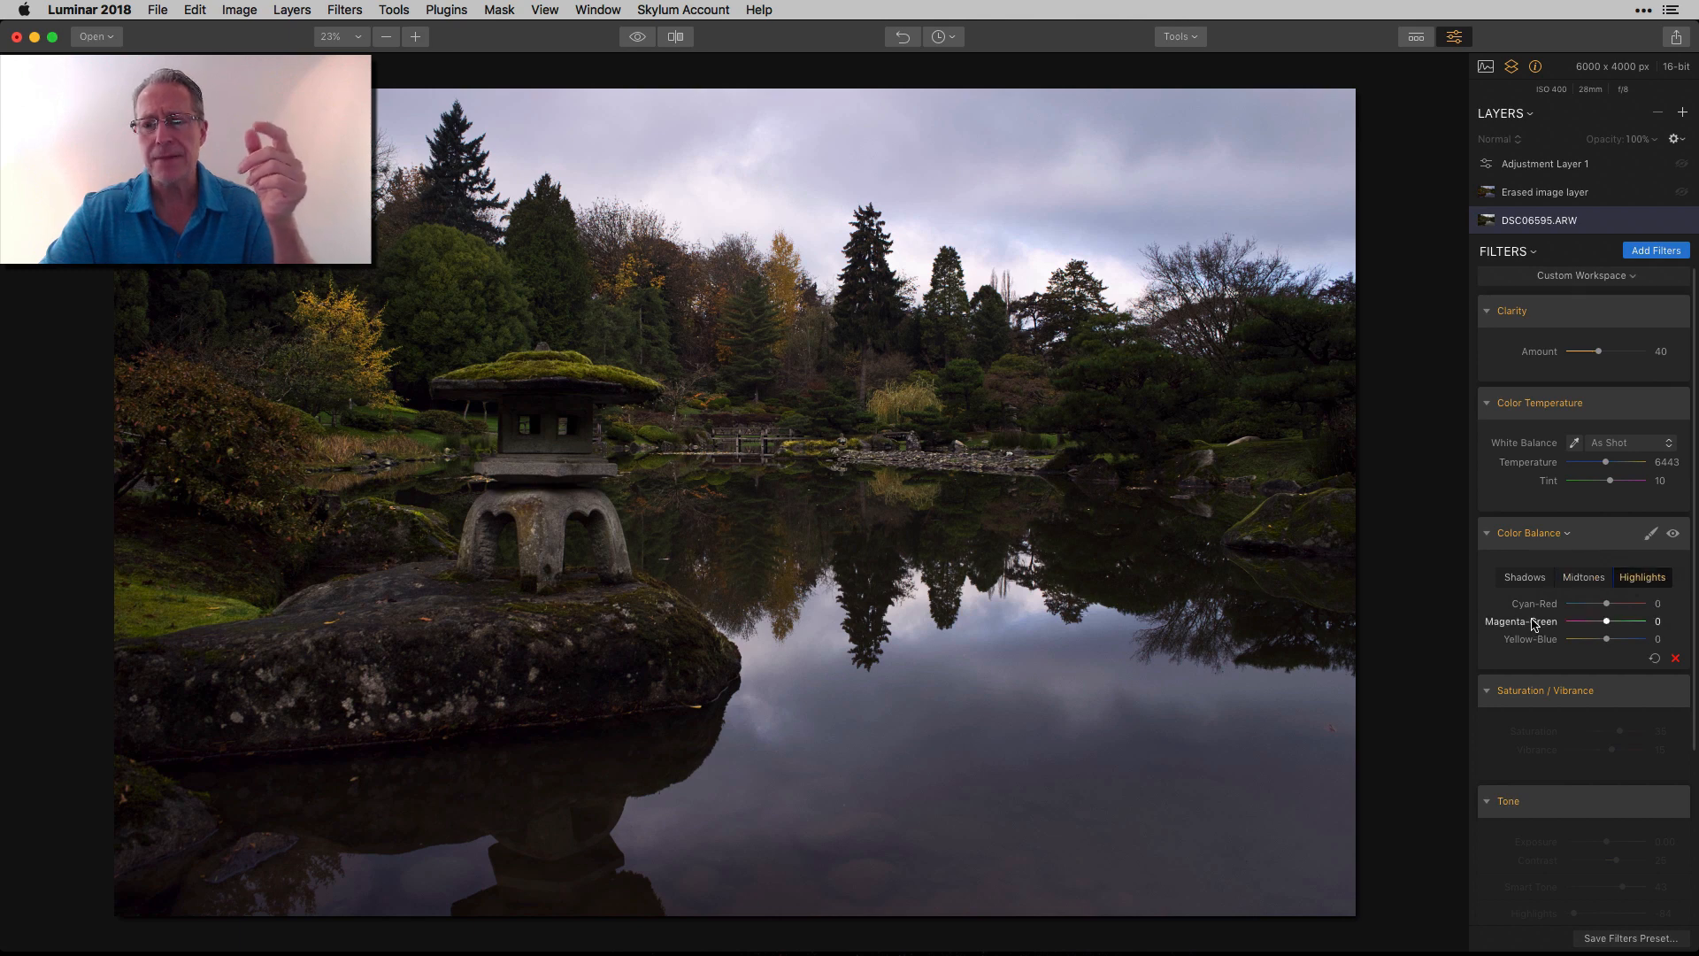
{"action": "left_click", "coordinate": [1673, 535]}
{"action": "left_click", "coordinate": [1674, 534]}
Turn on the Saturation / Vibrance filter of the DSC06595.ARW layer
{"action": "scroll", "coordinate": [1593, 596], "scroll_direction": "down", "scroll_amount": 5}
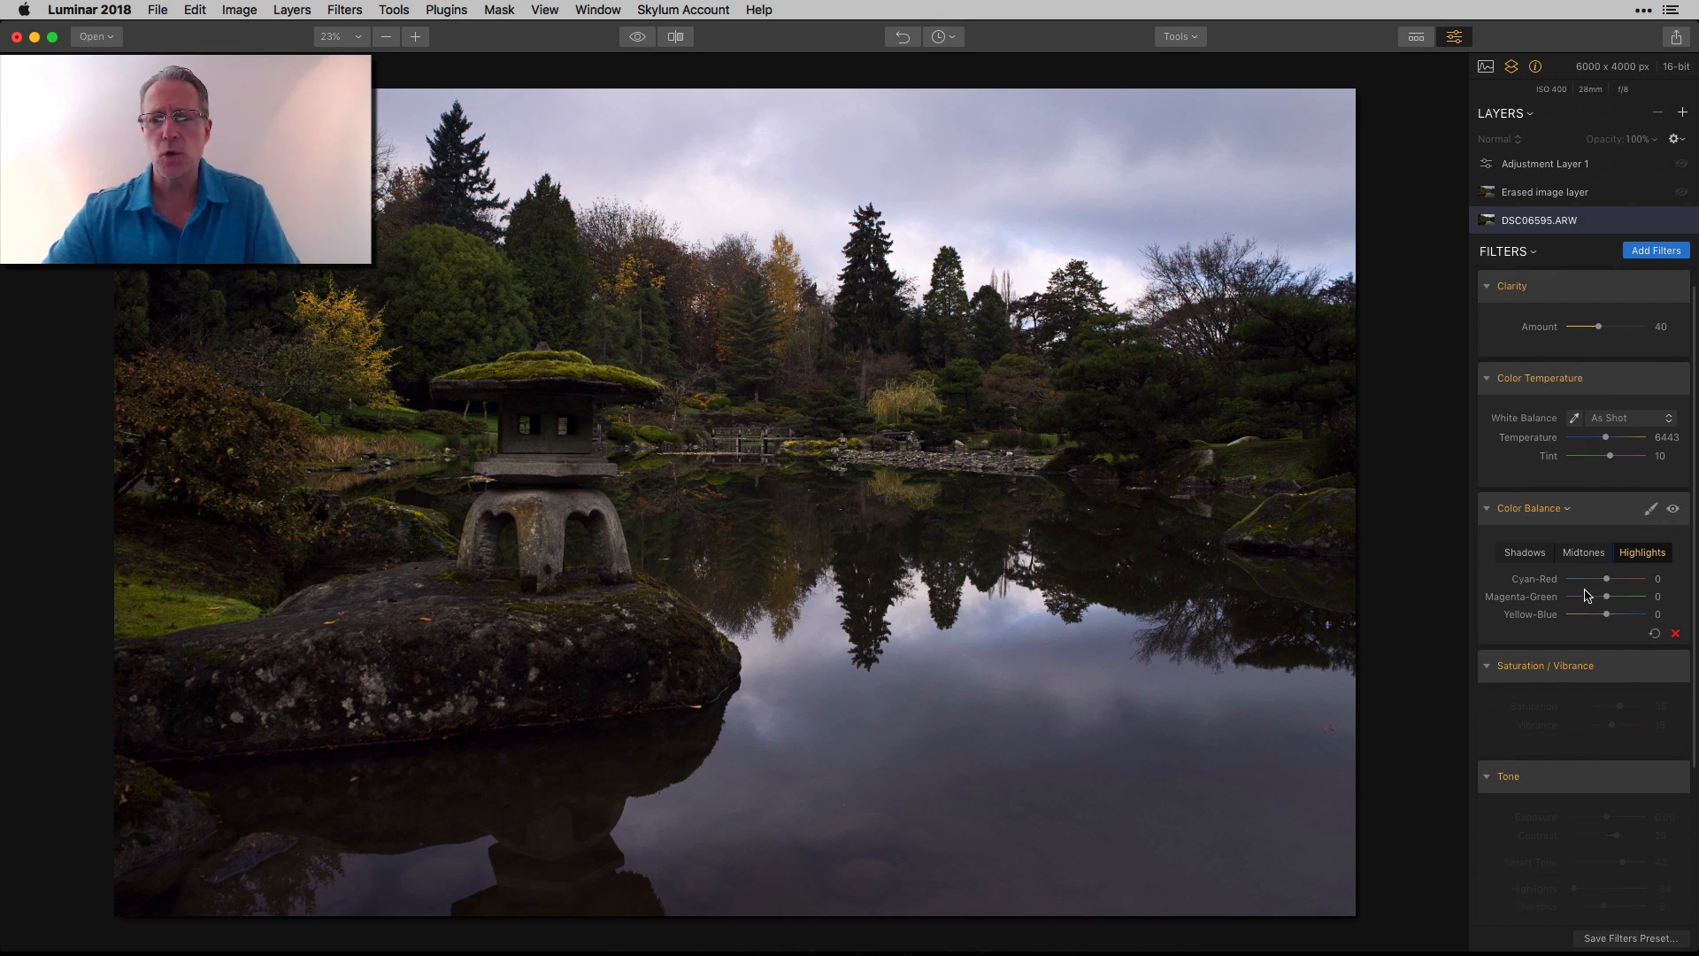
{"action": "scroll", "coordinate": [1638, 608], "scroll_direction": "down", "scroll_amount": 1}
{"action": "left_click", "coordinate": [1674, 510]}
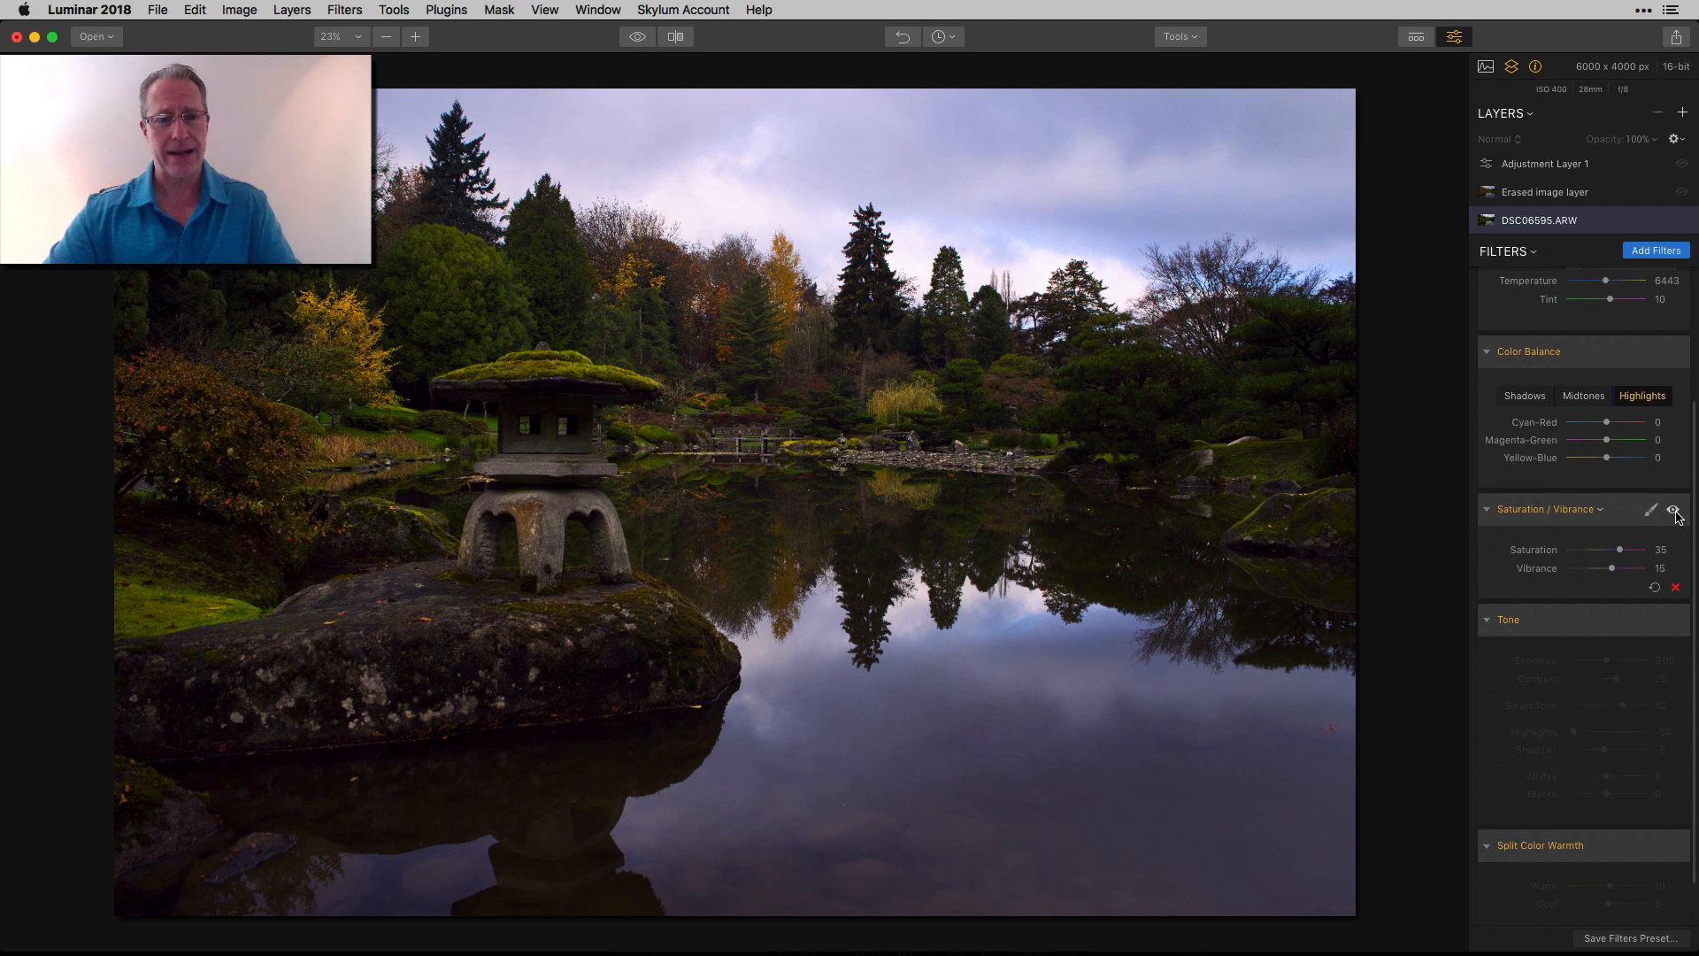
Turn on the Tone filter and compare the image with it off and on, leaving it enabled
{"action": "scroll", "coordinate": [1675, 575], "scroll_direction": "down", "scroll_amount": 2}
{"action": "left_click", "coordinate": [1674, 575]}
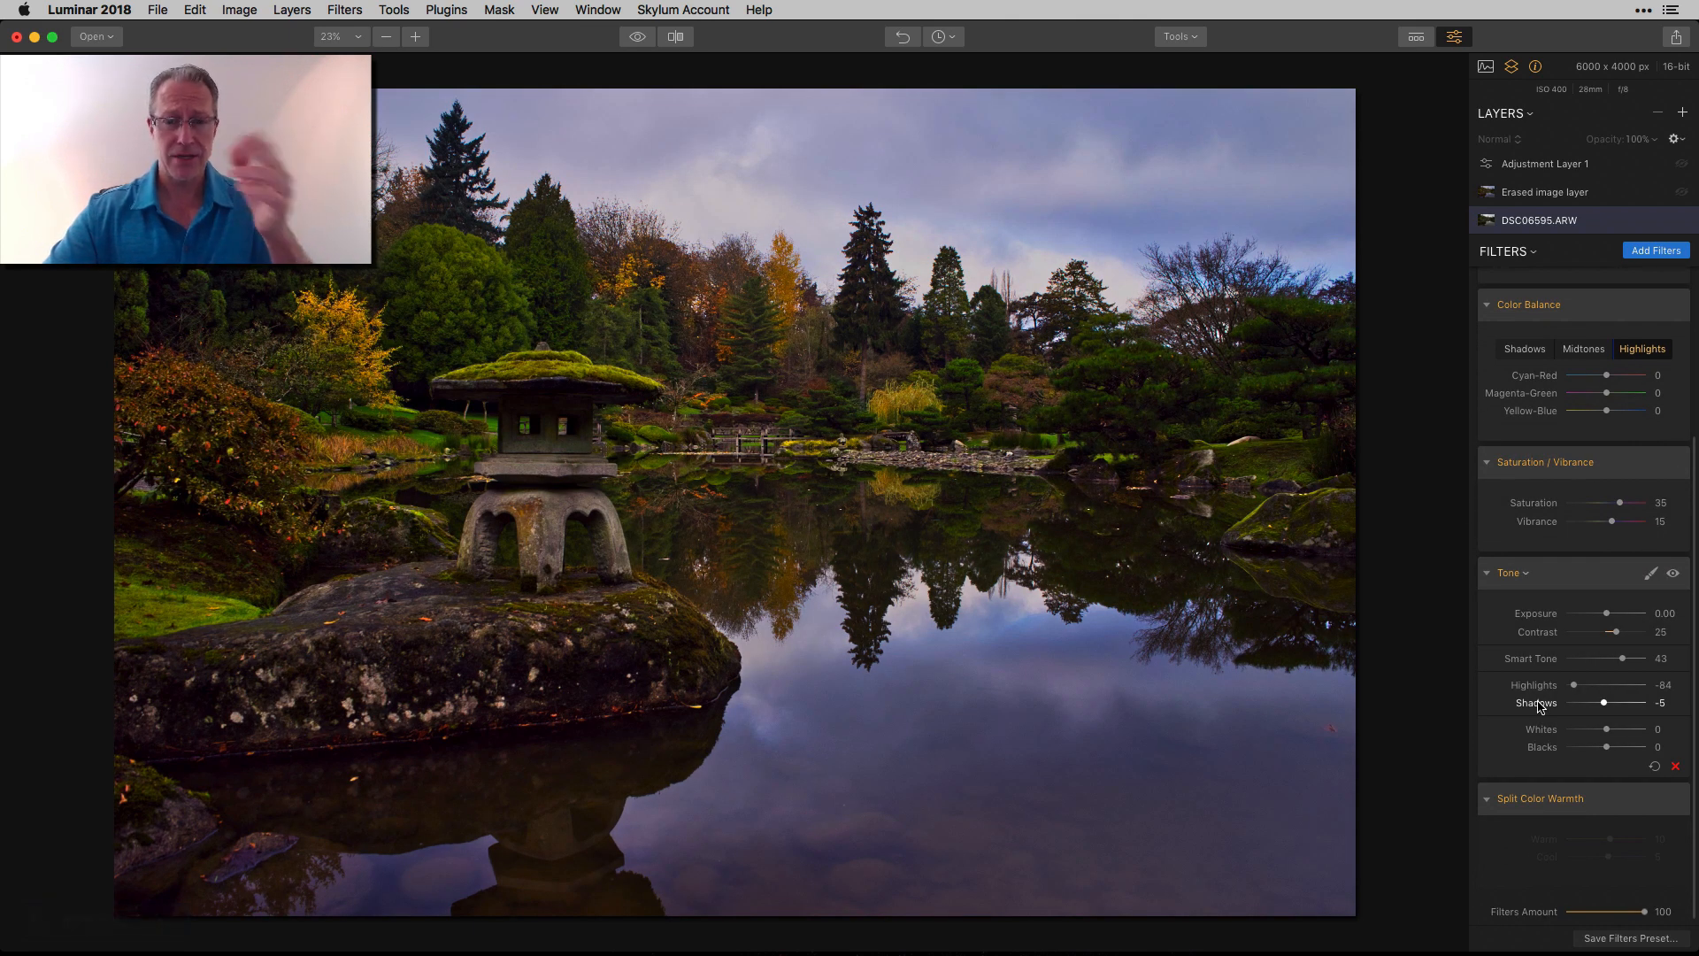
{"action": "left_click", "coordinate": [1673, 575]}
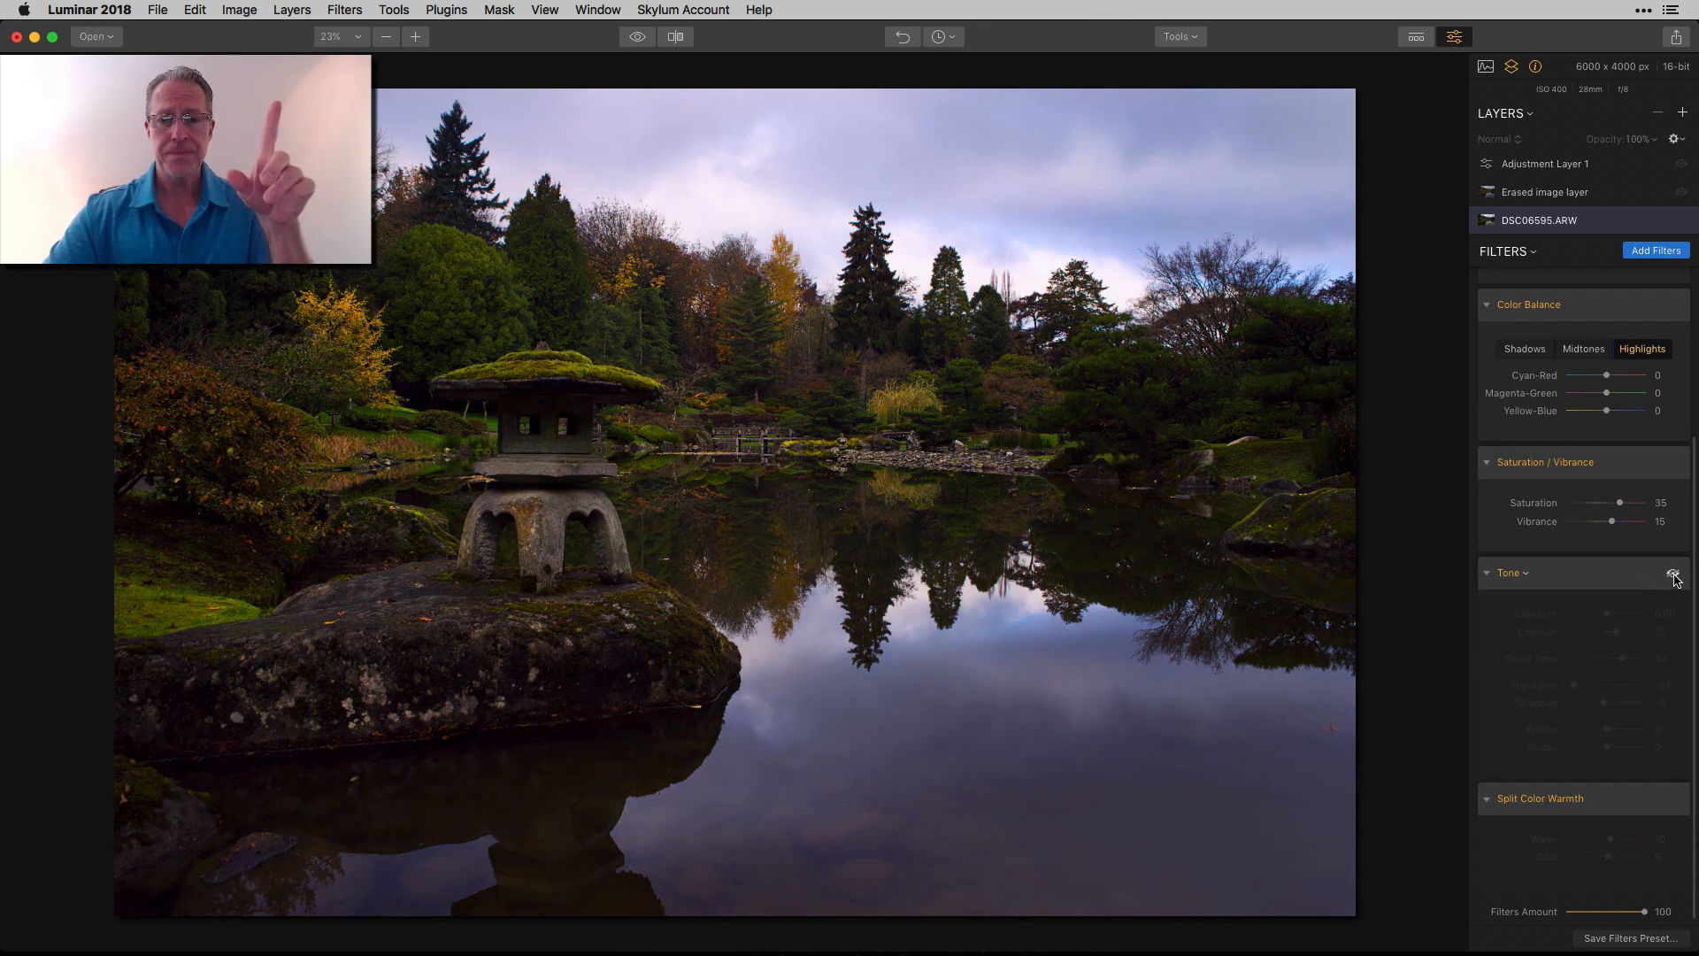
{"action": "left_click", "coordinate": [1674, 575]}
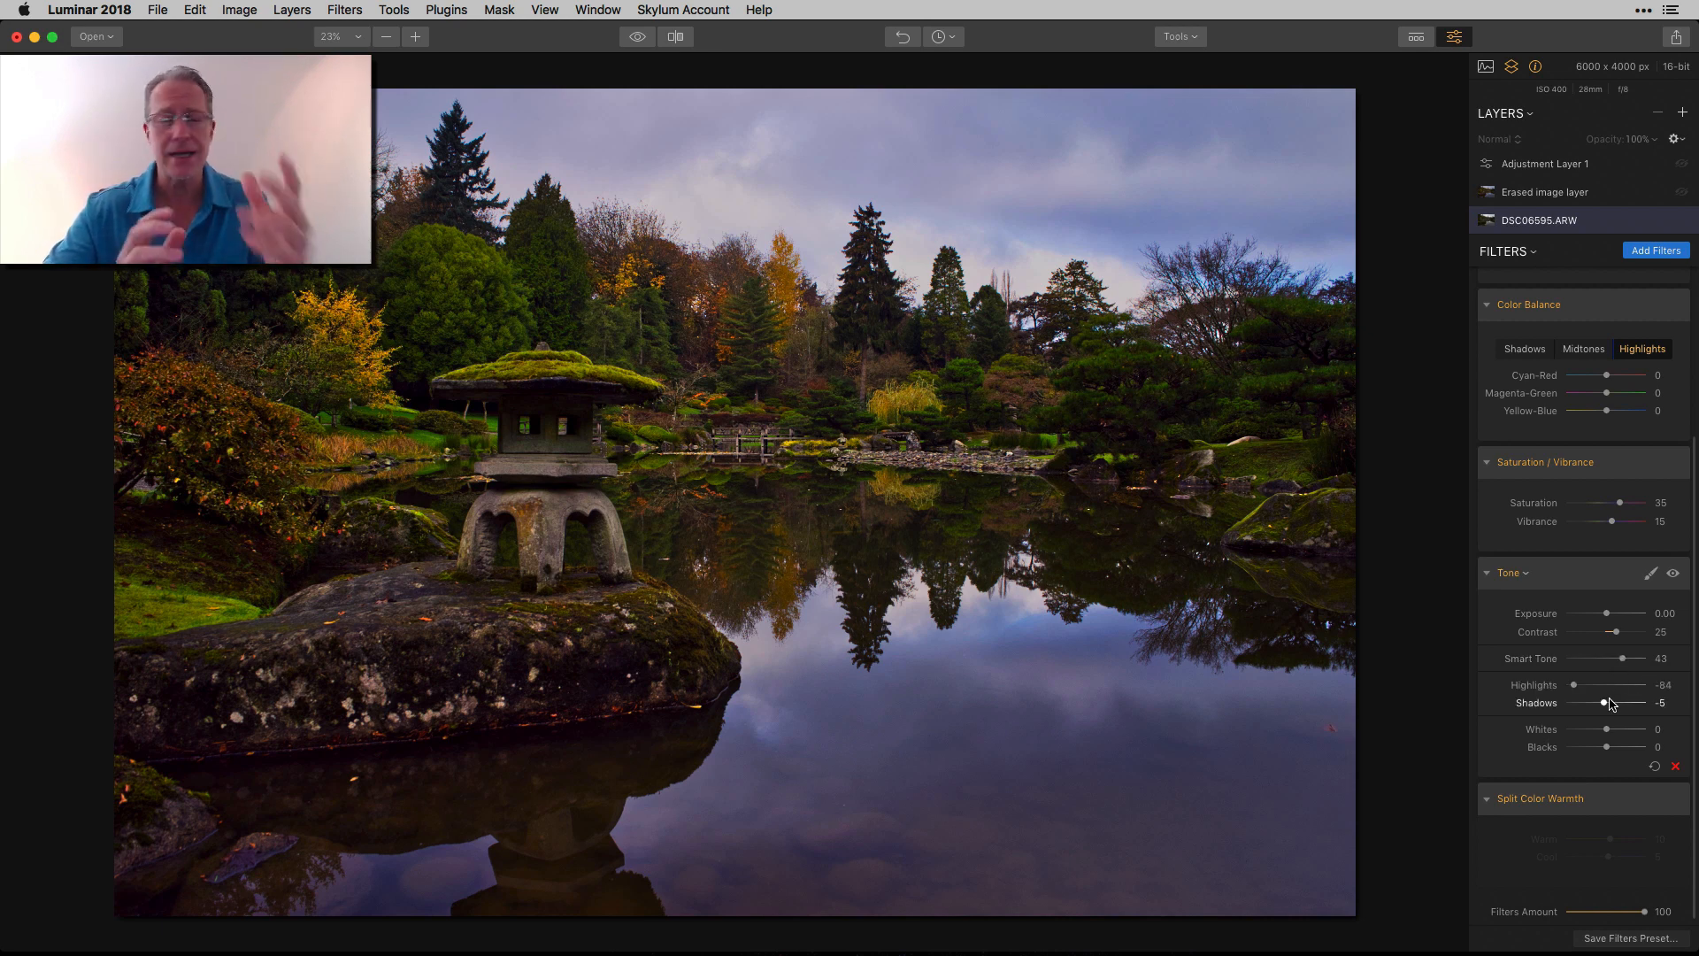
Turn on the Split Color Warmth filter and compare the edited image with the original photo
{"action": "scroll", "coordinate": [1611, 705], "scroll_direction": "down", "scroll_amount": 2}
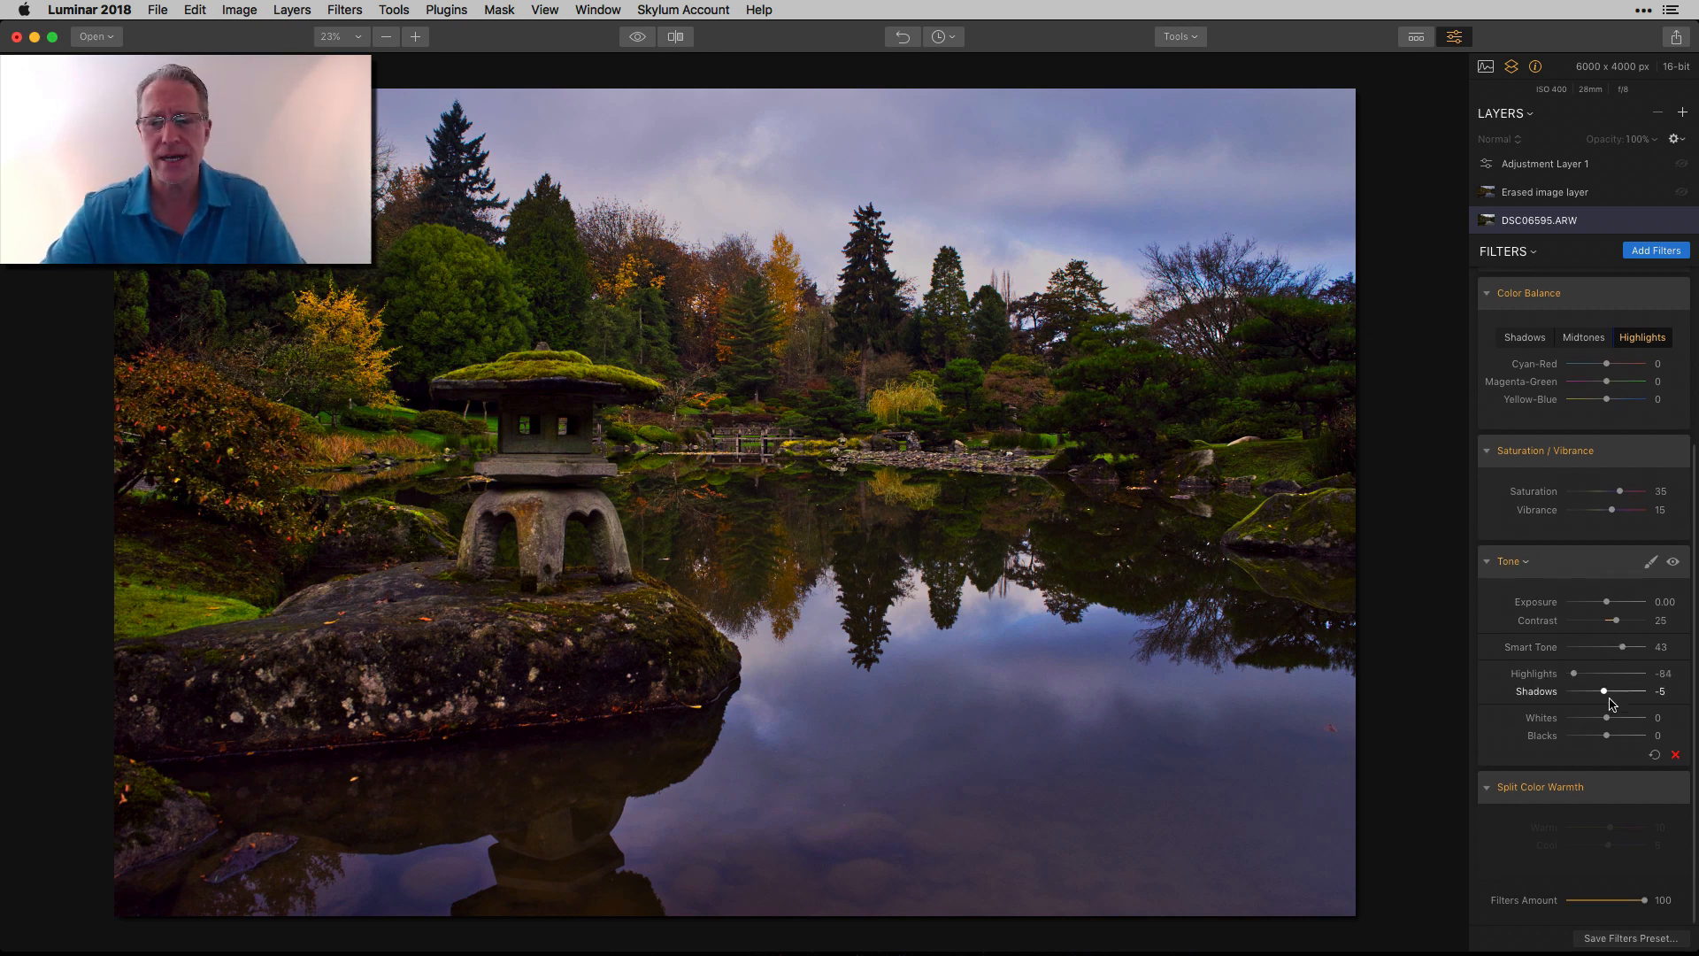
{"action": "left_click", "coordinate": [1673, 795]}
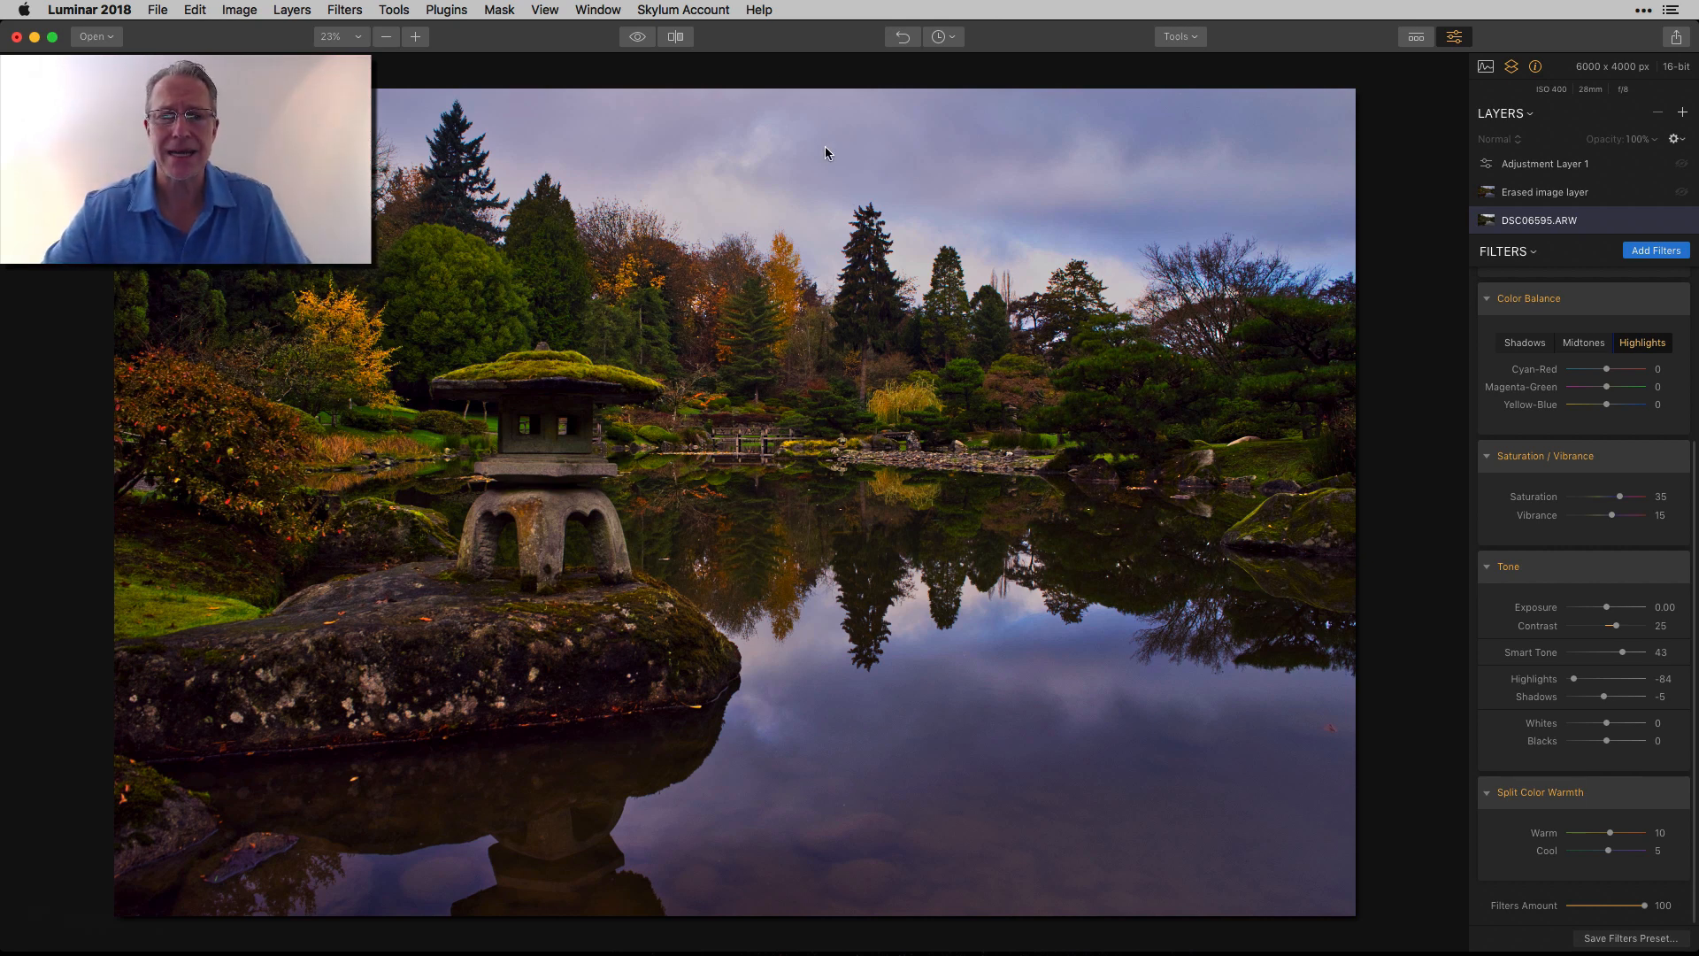
{"action": "left_click", "coordinate": [634, 40]}
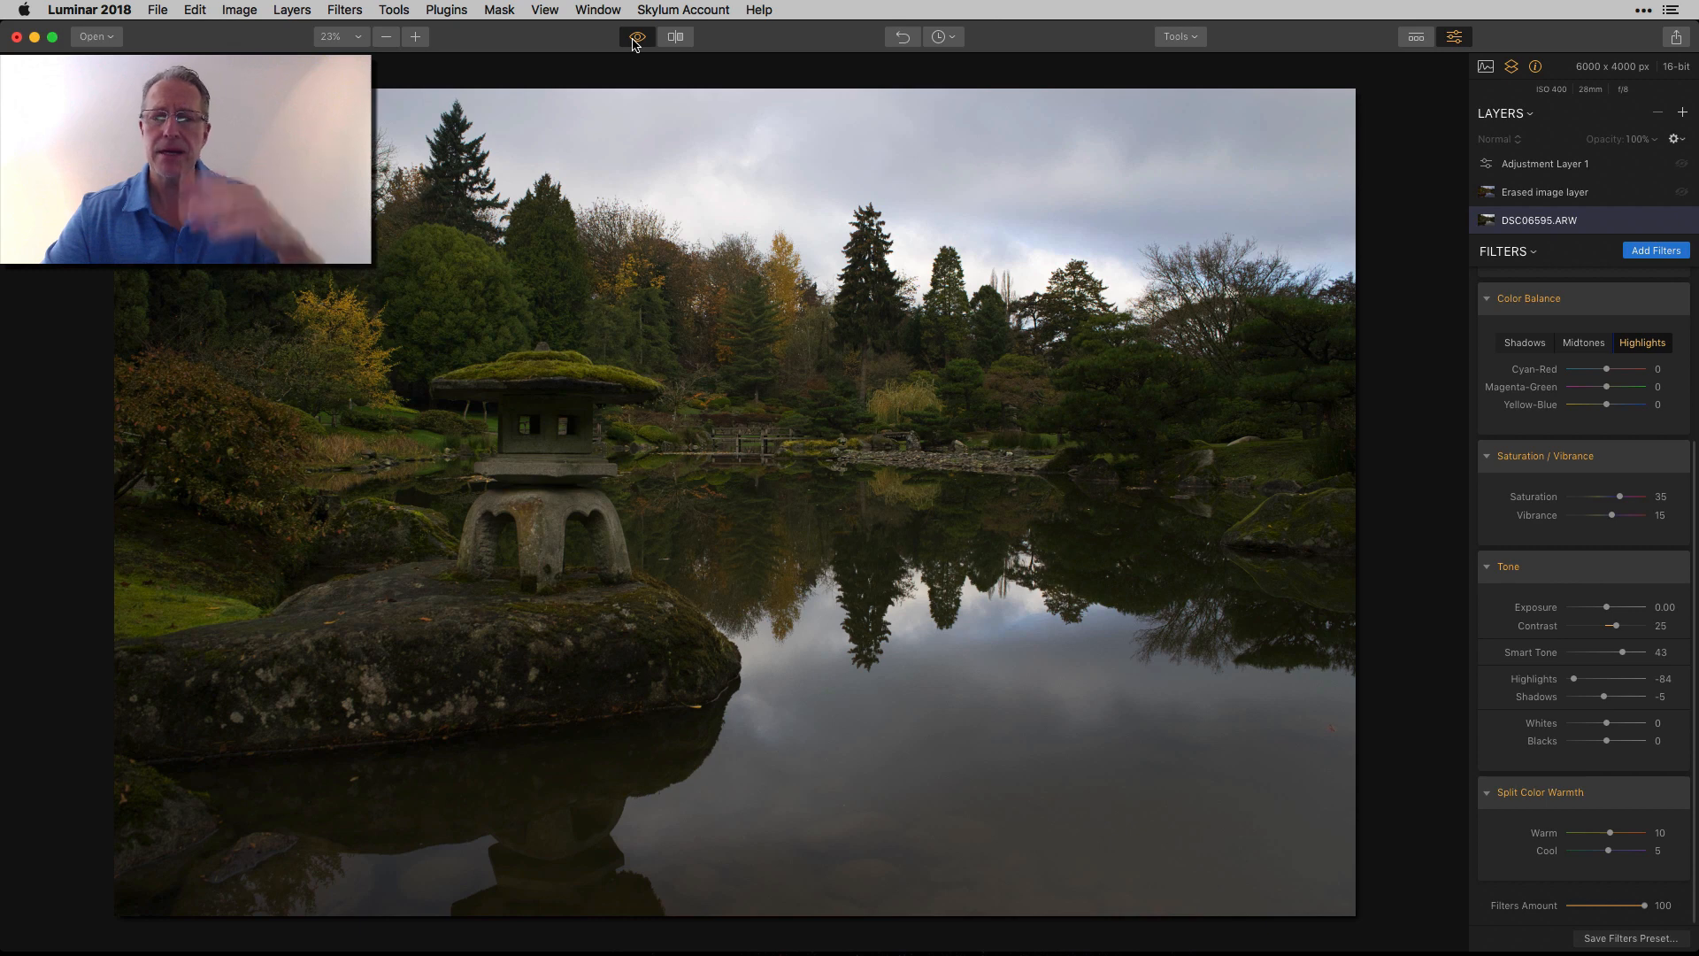
{"action": "left_click", "coordinate": [633, 40]}
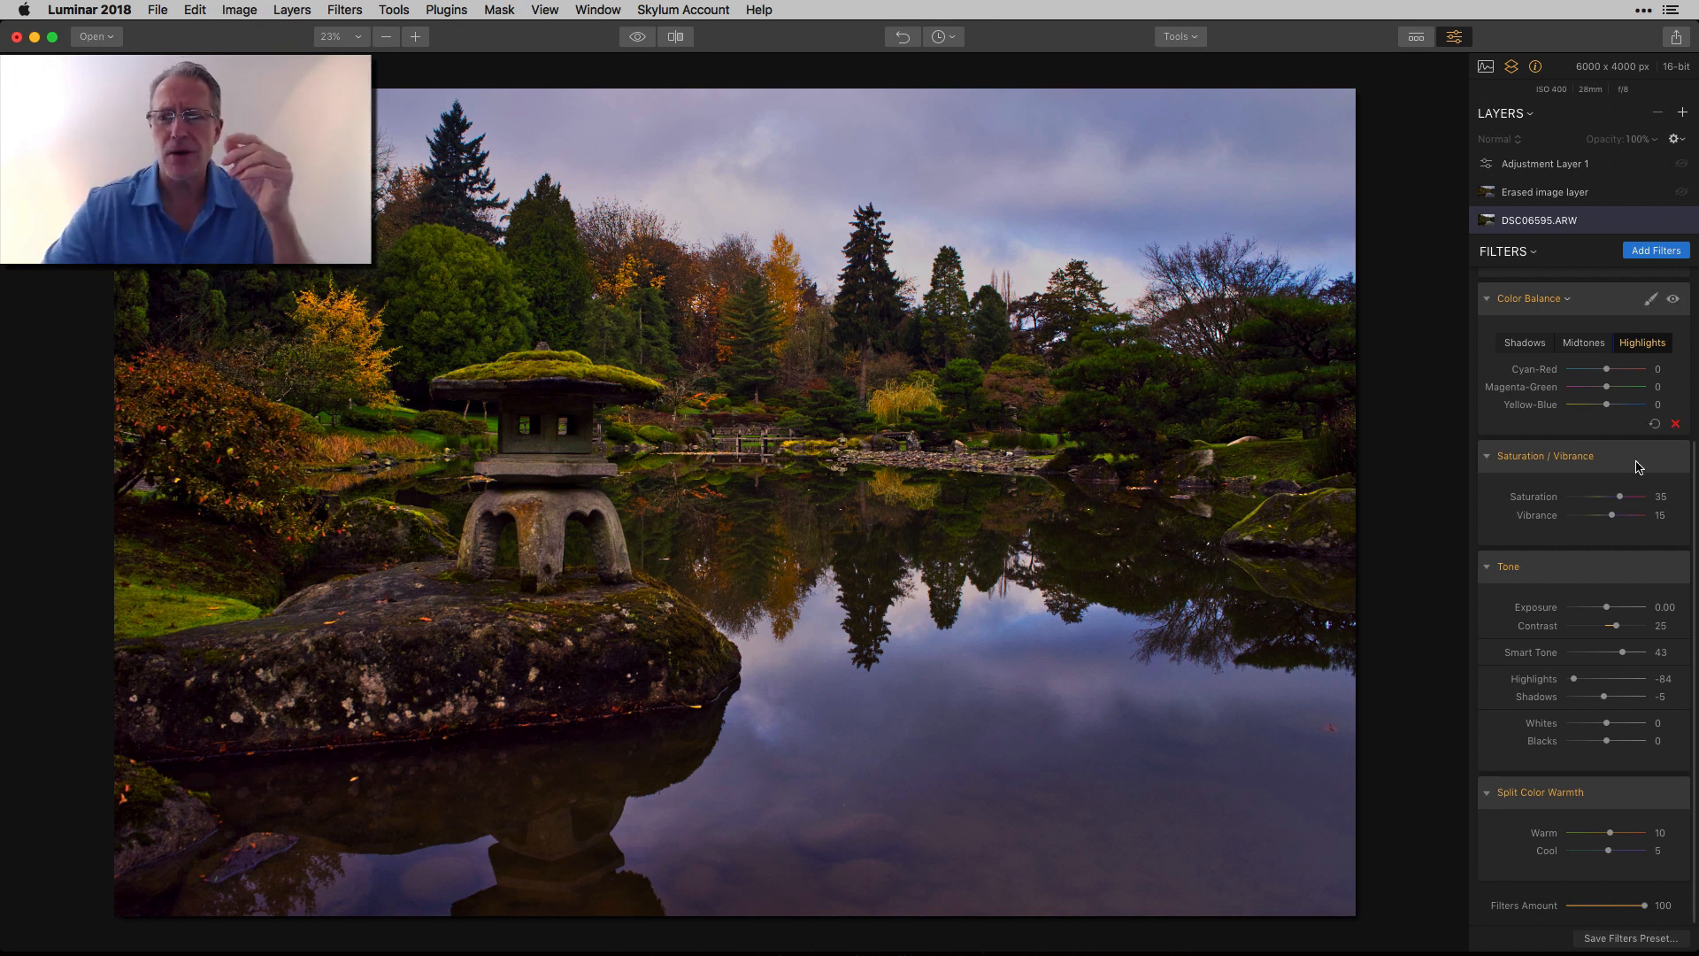
Select and show the Erased image layer and Adjustment Layer 1
{"action": "mouse_move", "coordinate": [1638, 466]}
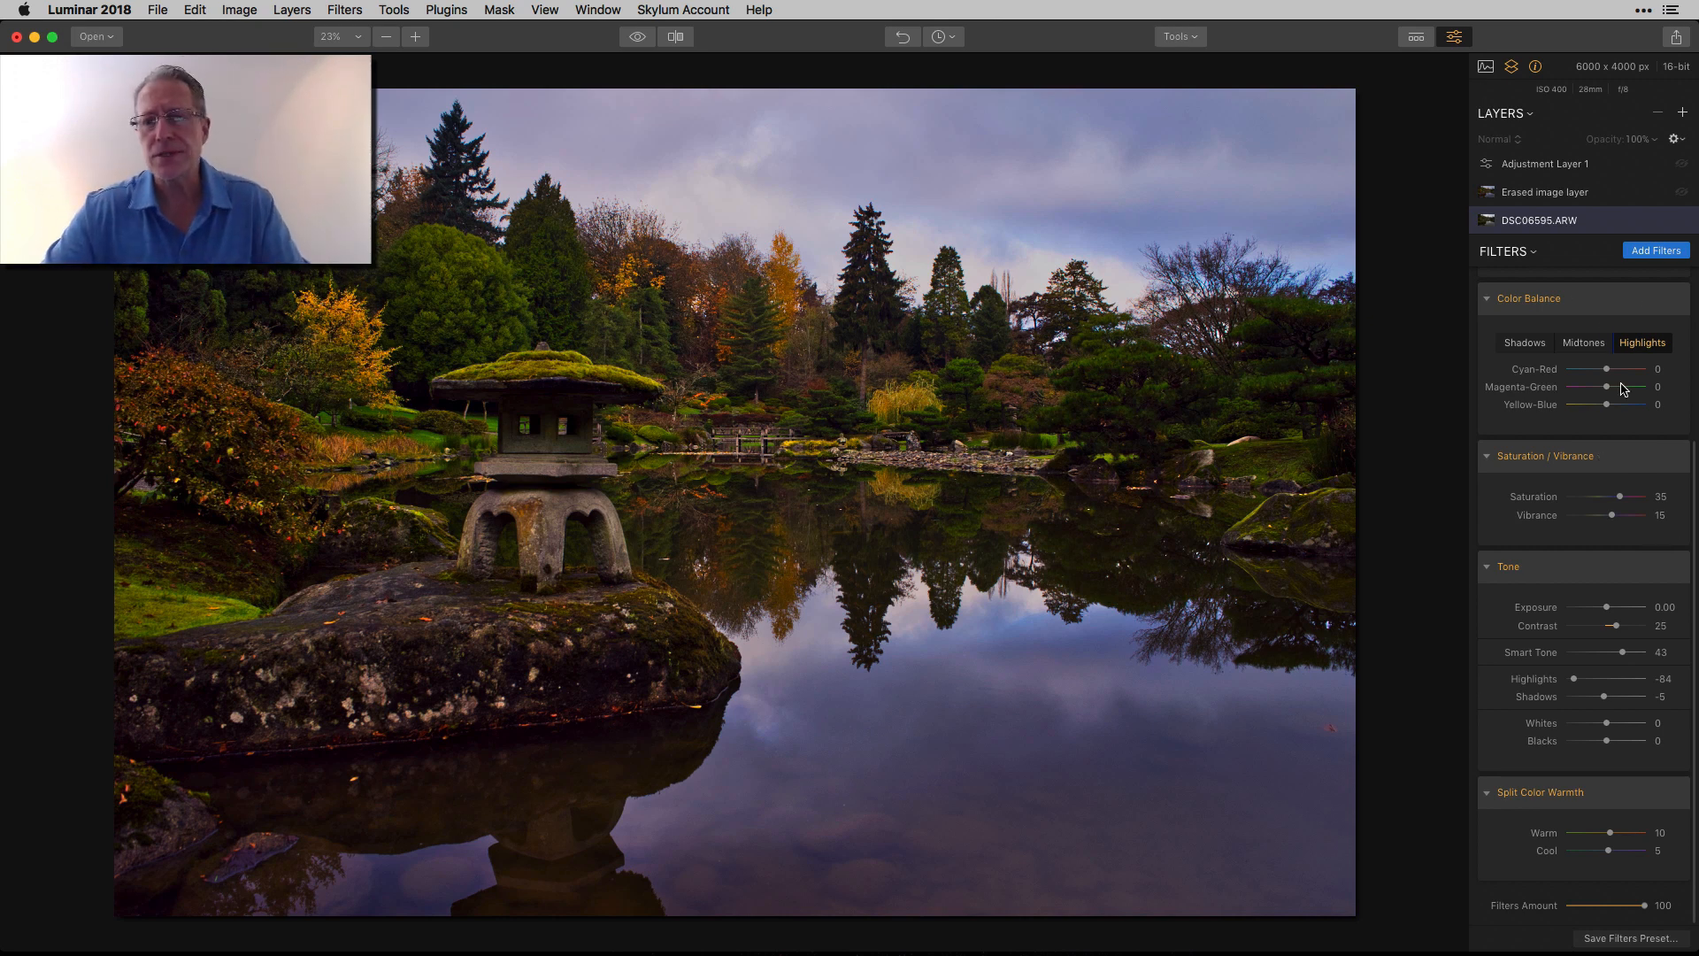
{"action": "left_click", "coordinate": [1578, 193]}
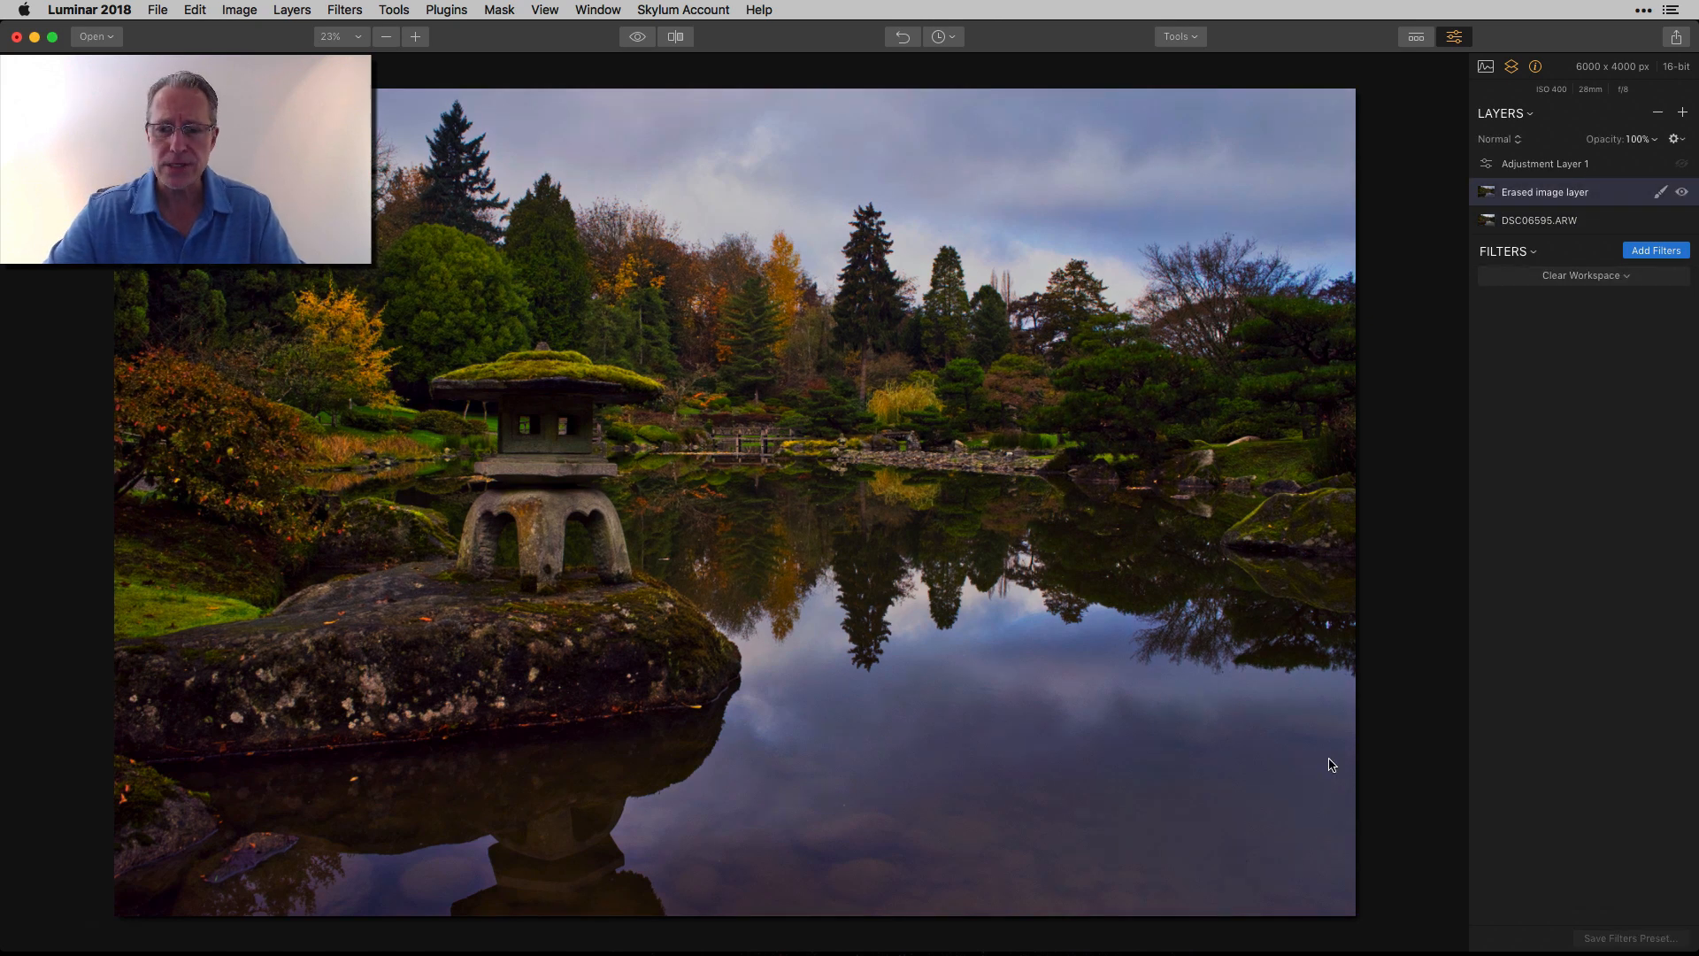
{"action": "left_click", "coordinate": [1564, 166]}
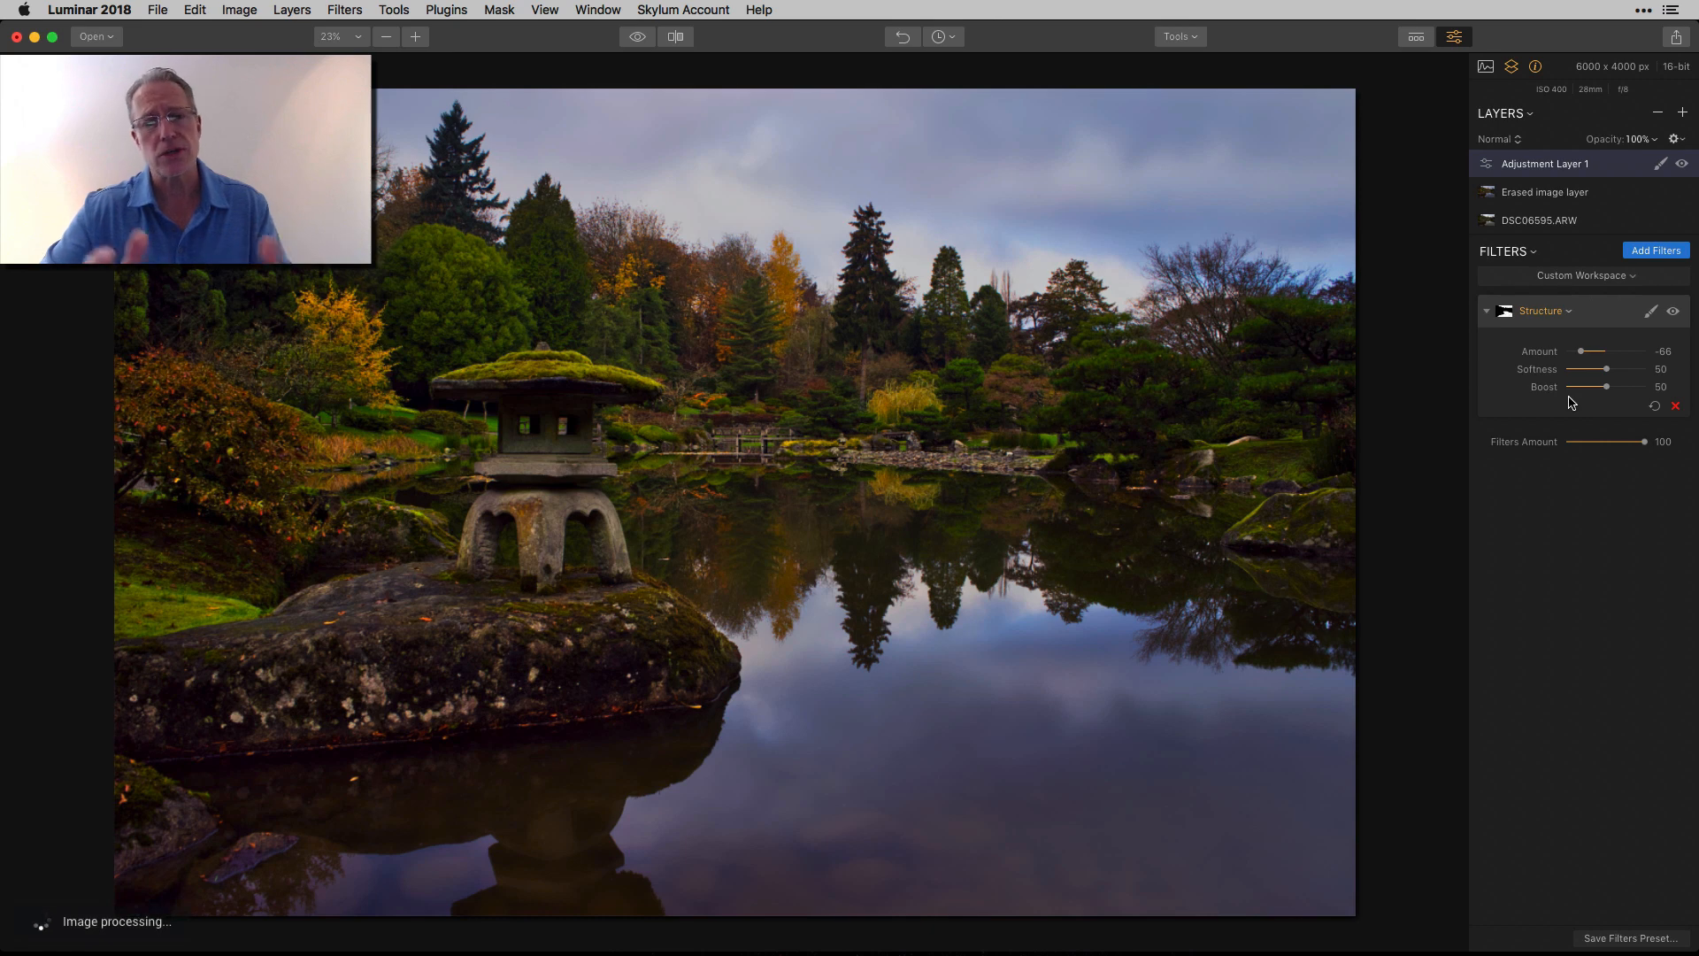
Inspect the Structure filter's painted mask on Adjustment Layer 1 as a red overlay, then leave mask editing
{"action": "left_click", "coordinate": [1651, 311]}
{"action": "left_click", "coordinate": [1572, 334]}
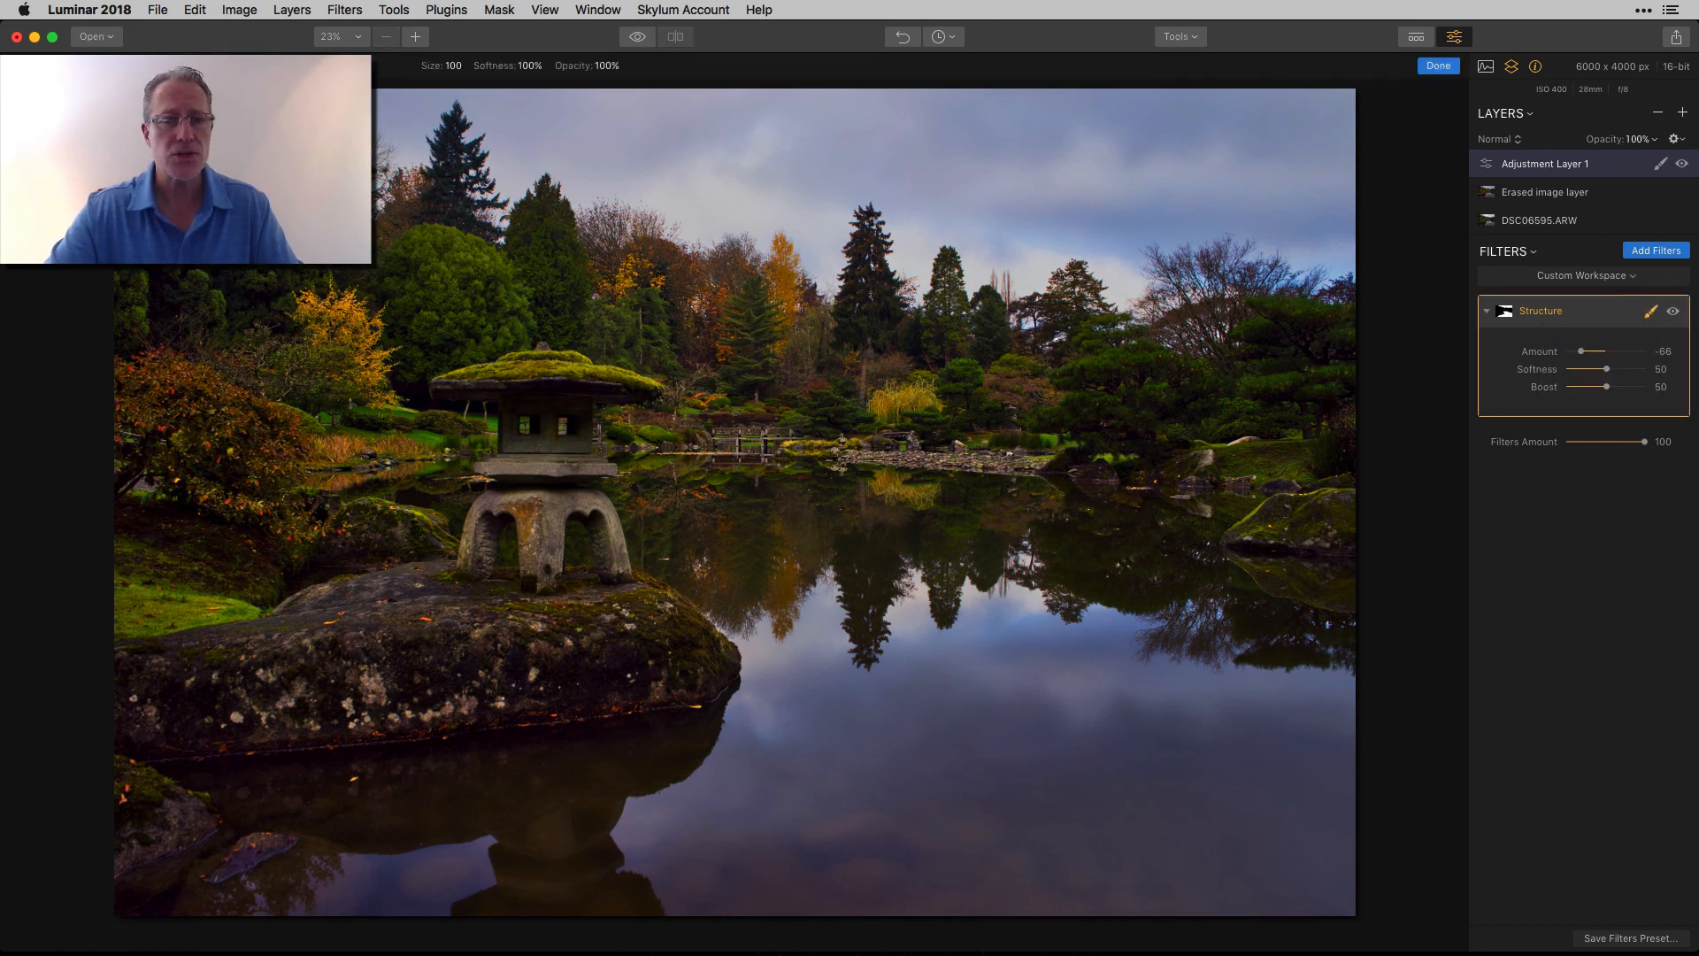
{"action": "key", "text": "slash"}
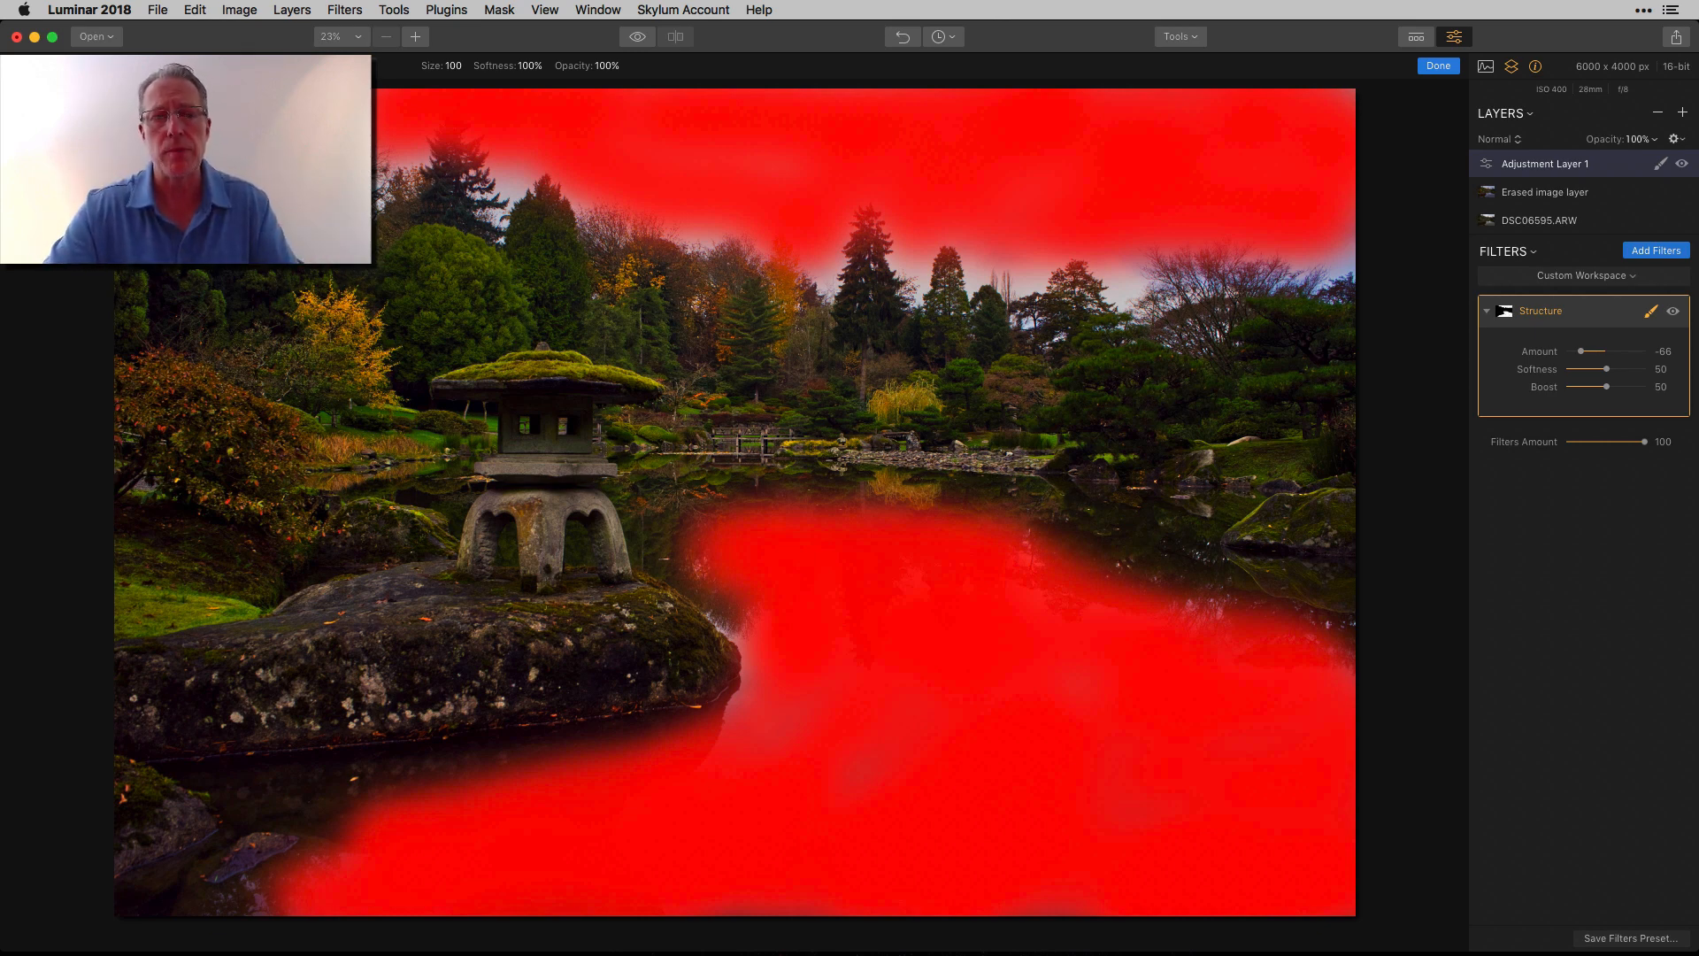
{"action": "key", "text": "slash"}
{"action": "left_click", "coordinate": [1439, 67]}
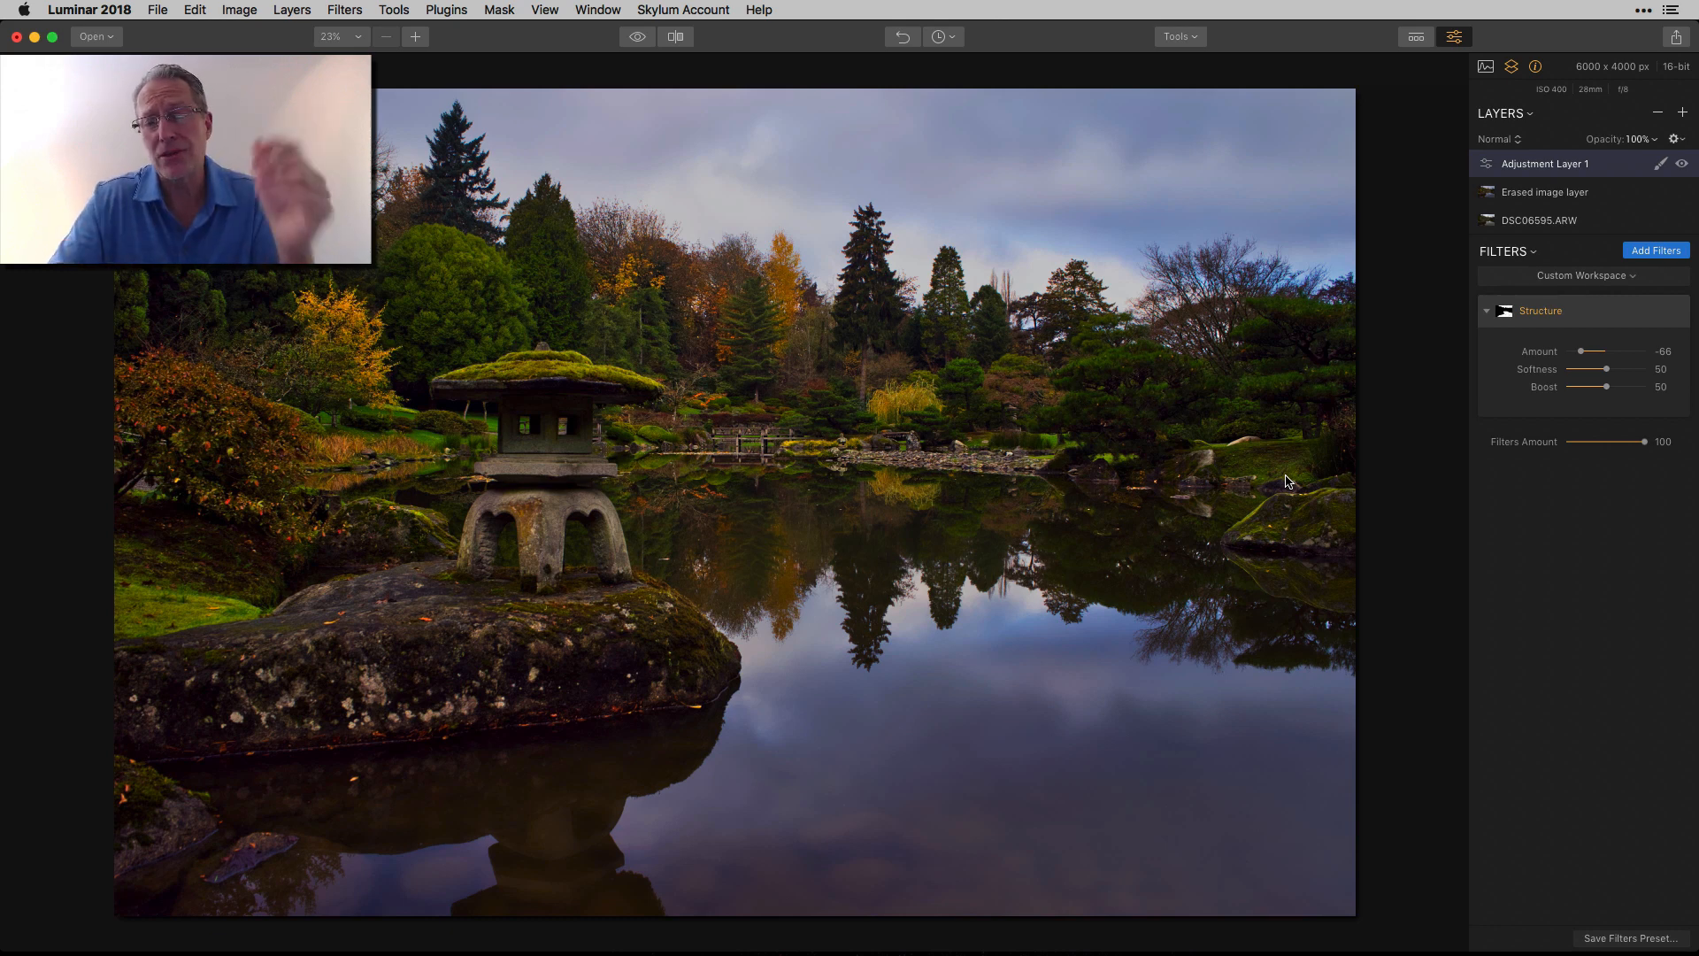
Compare the finished garden edit with the original photo three times, ending on the edited version
{"action": "left_click", "coordinate": [639, 39]}
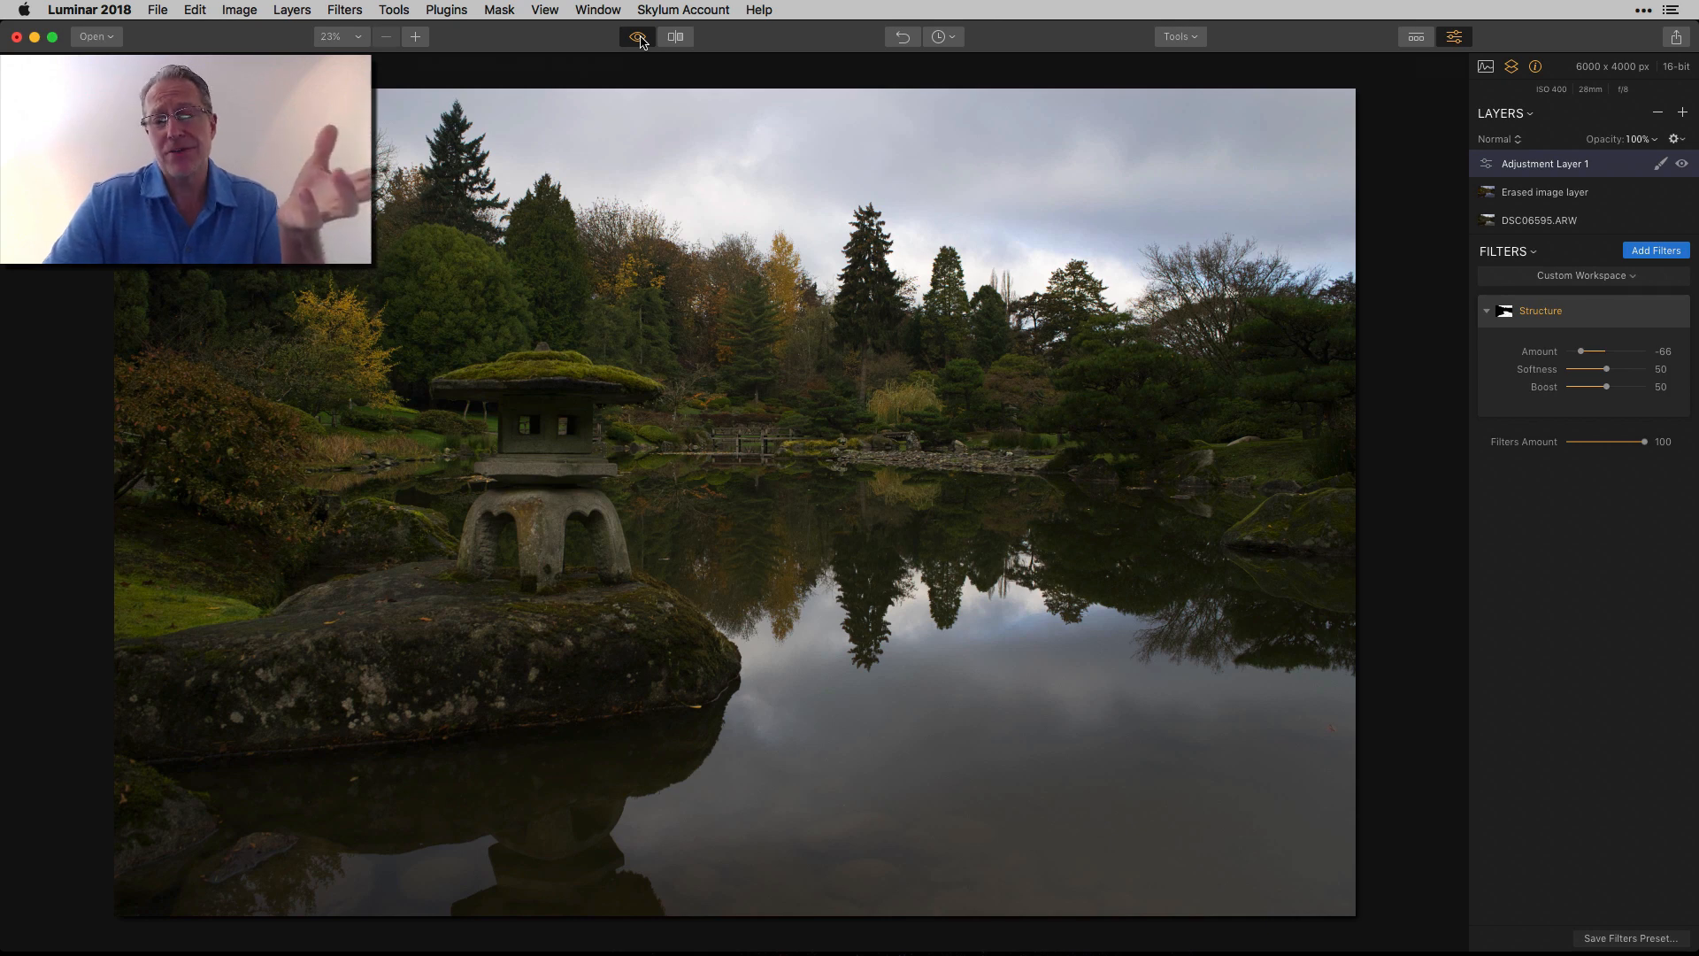
{"action": "left_click", "coordinate": [641, 39]}
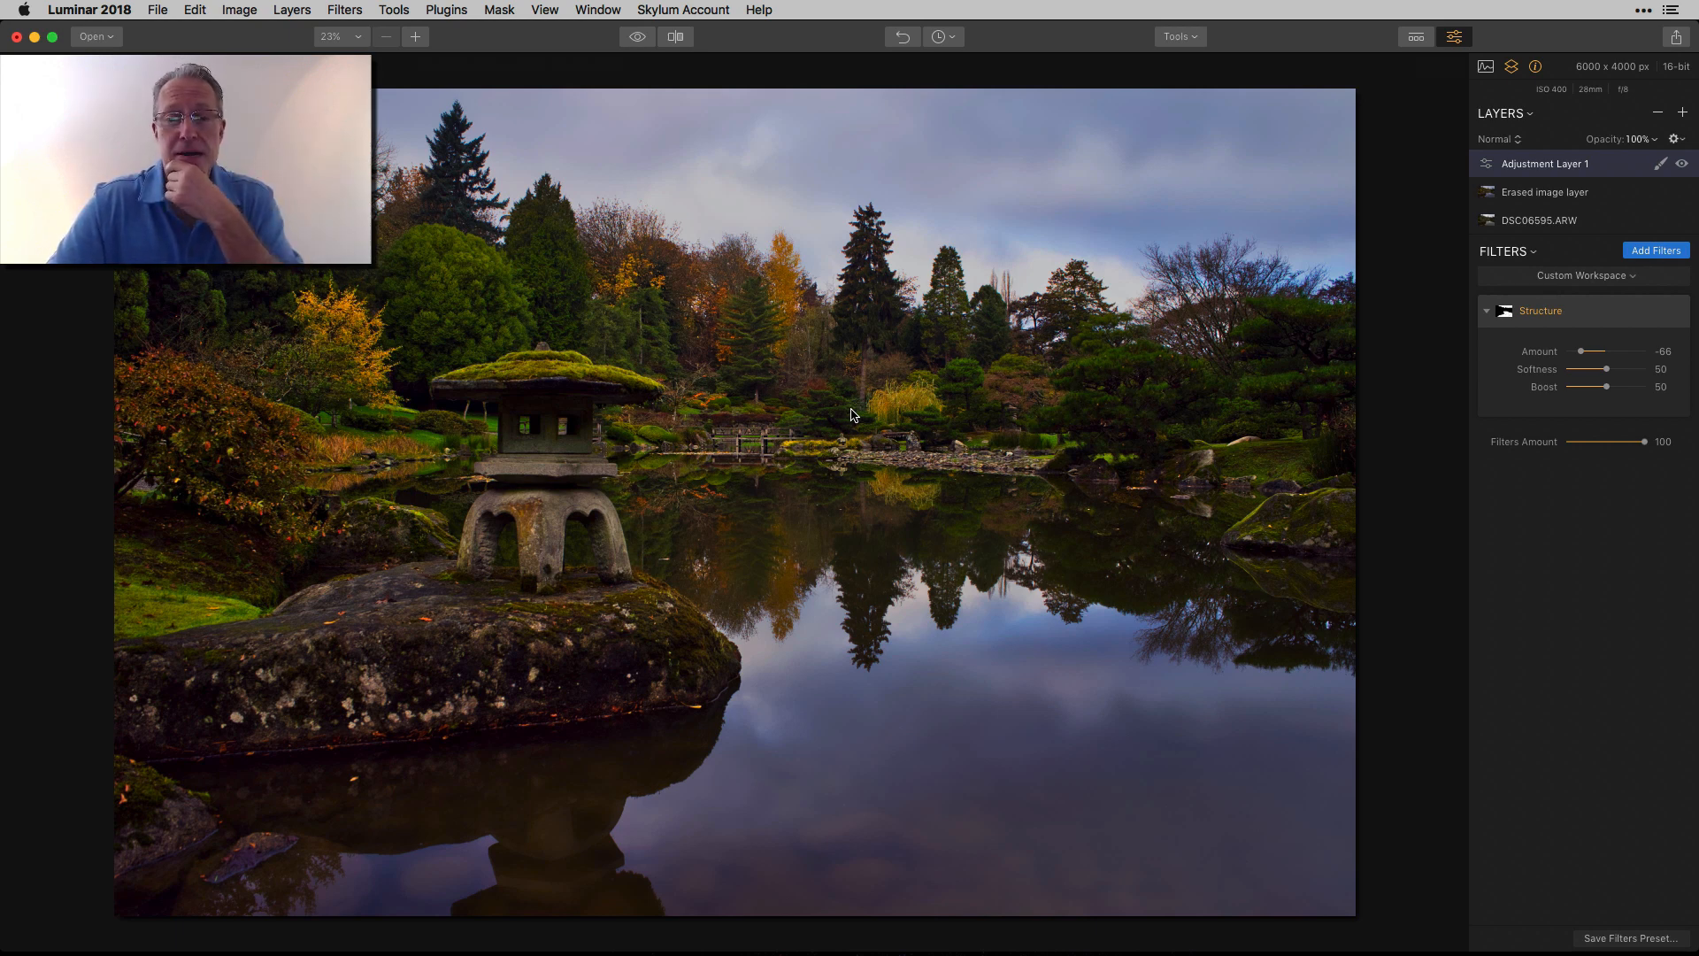
{"action": "left_click", "coordinate": [645, 43]}
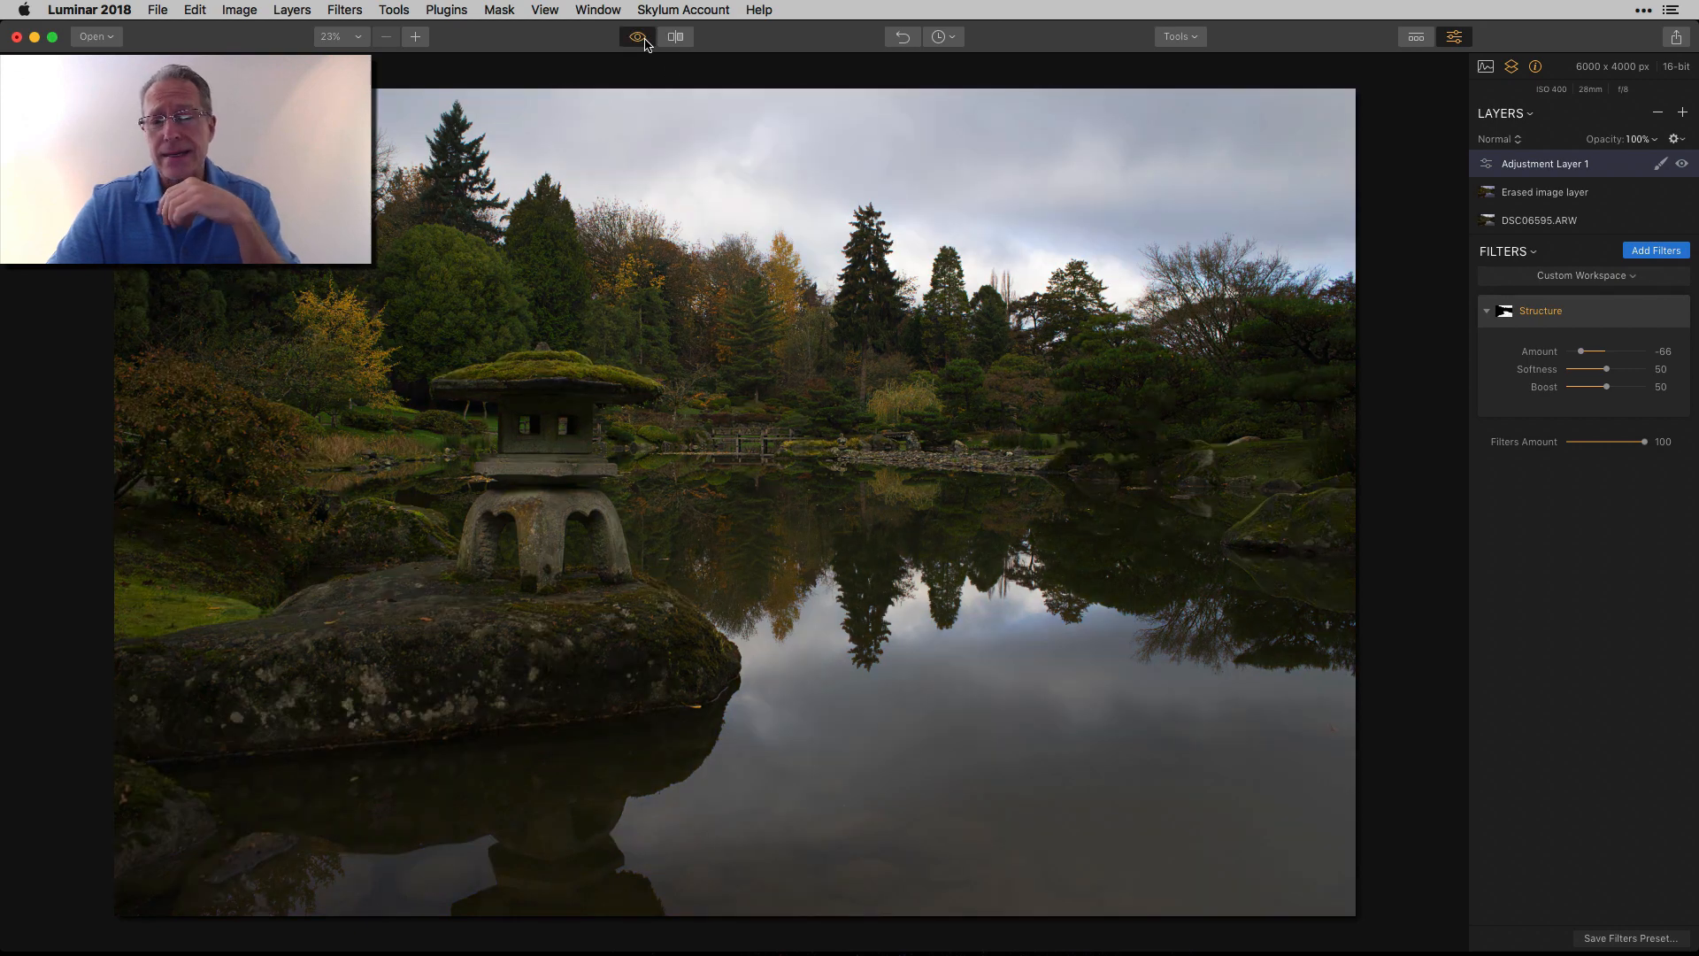
{"action": "left_click", "coordinate": [645, 42]}
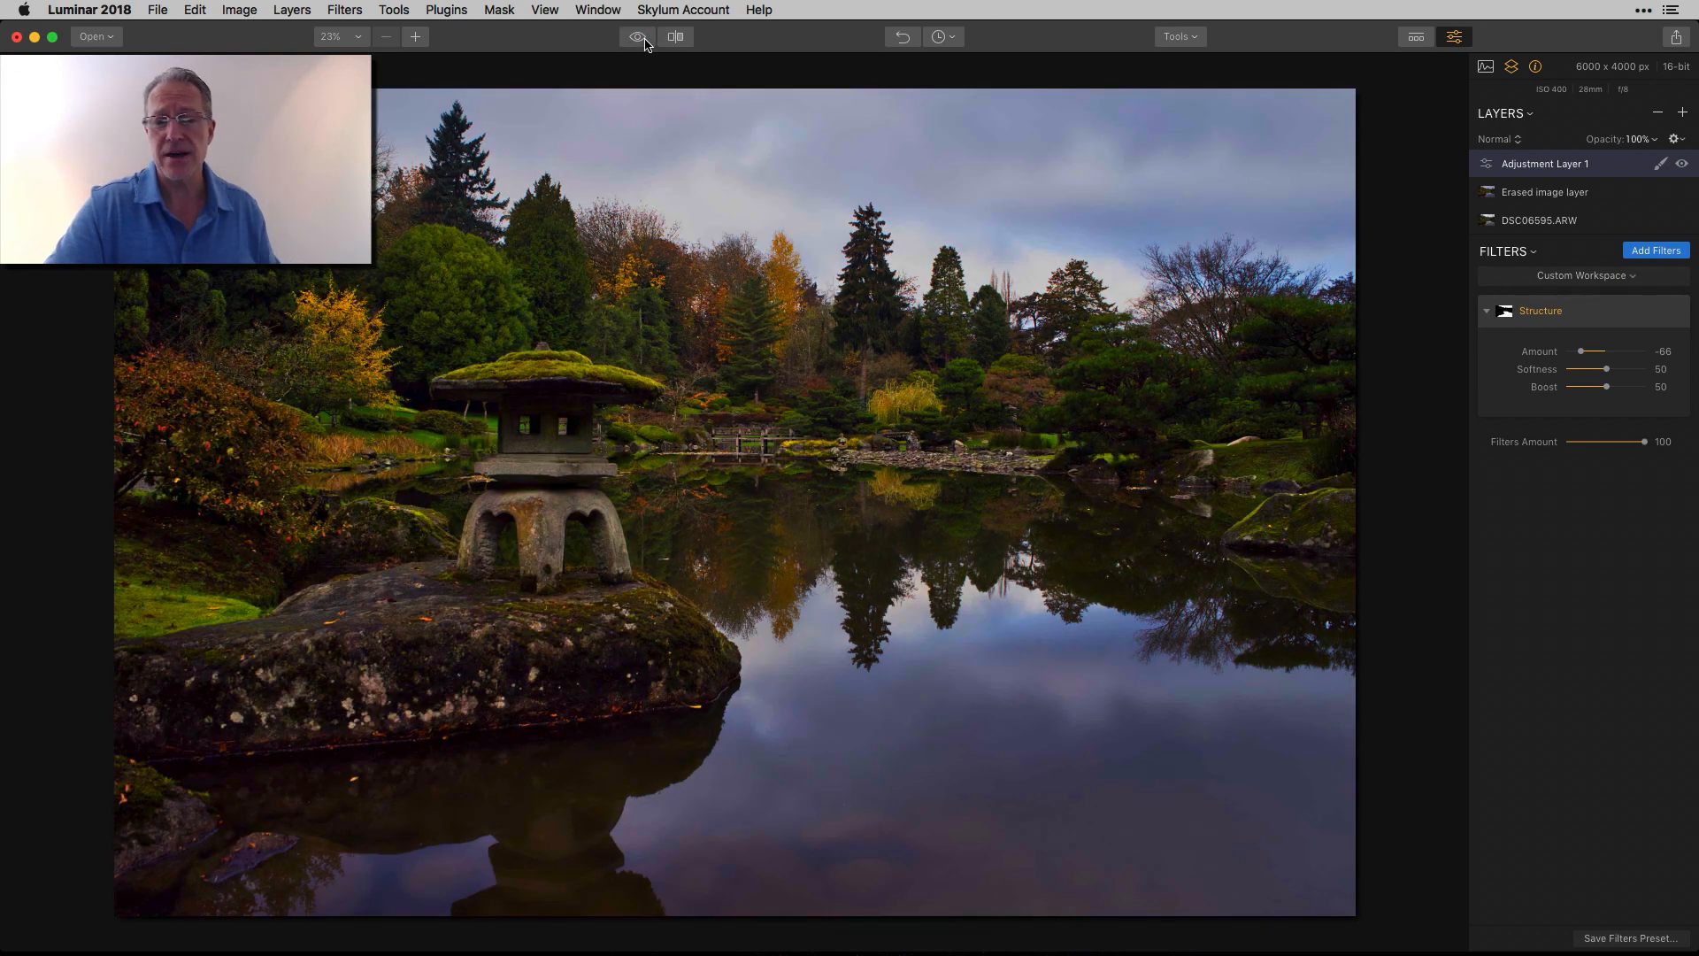
{"action": "left_click", "coordinate": [645, 42]}
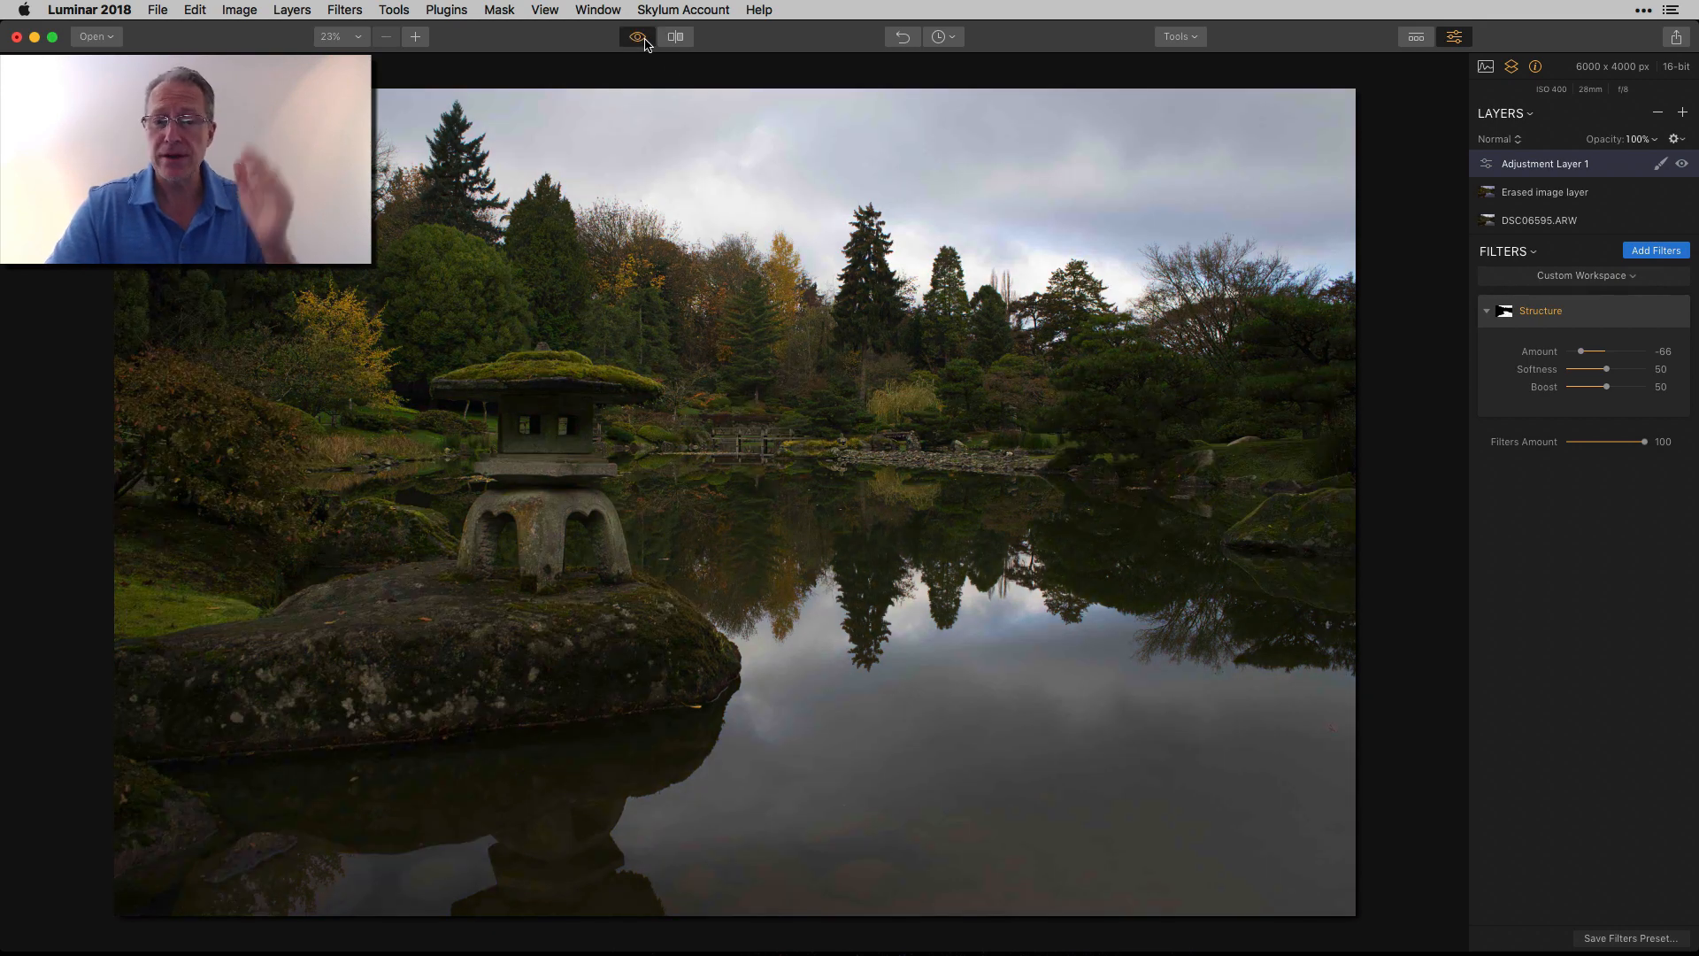
{"action": "left_click", "coordinate": [645, 42]}
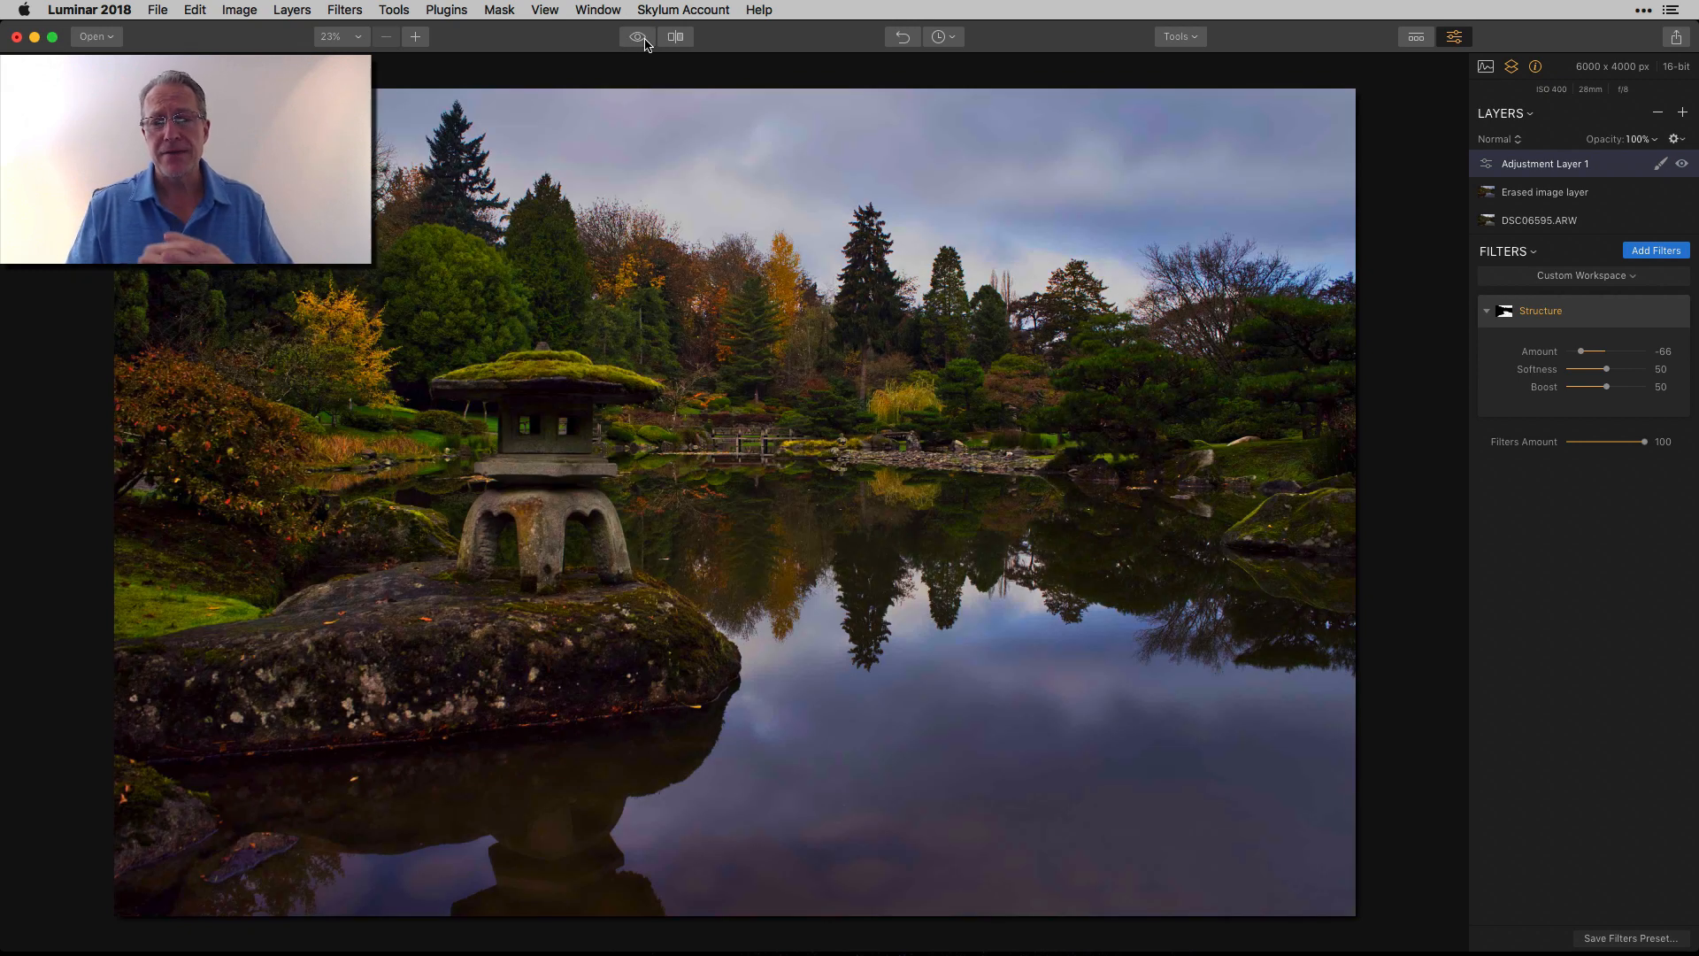